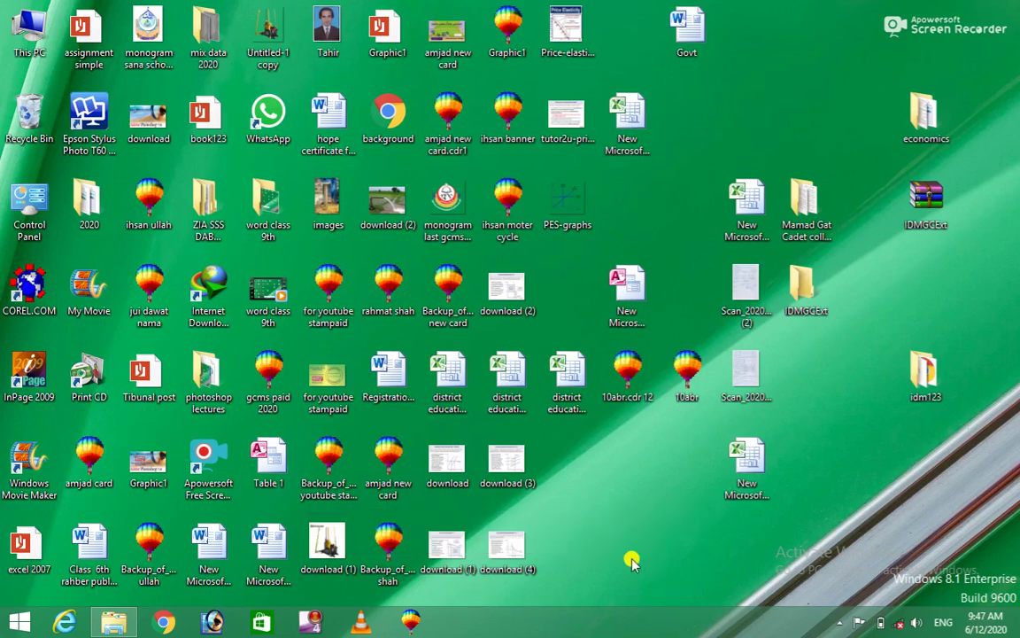
Open the New Microsoft Excel Worksheet from the desktop and close the Activation Wizard notice.
double_click(726, 225)
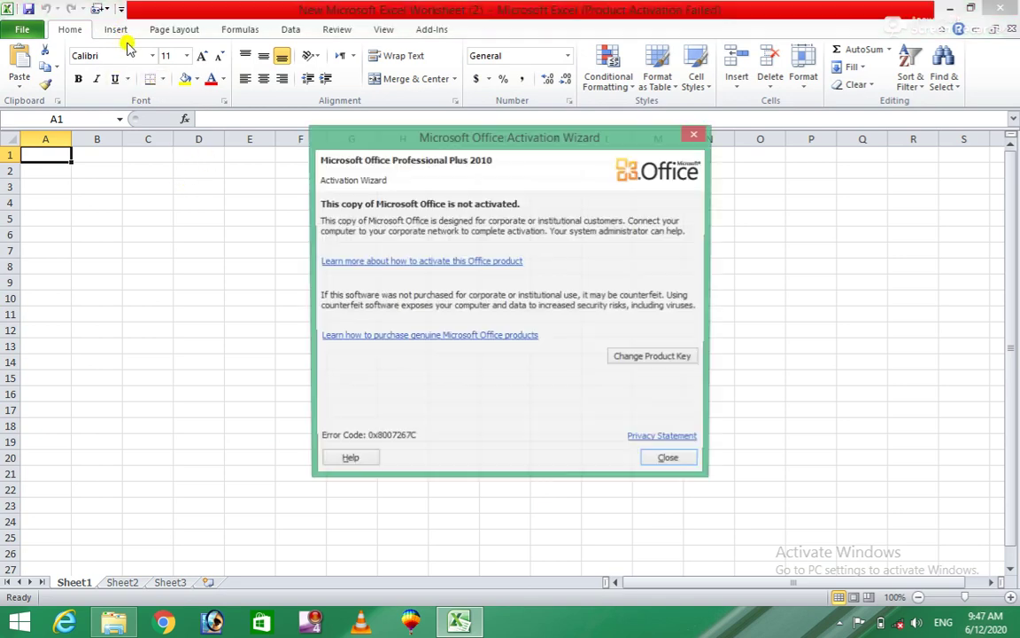
click(671, 460)
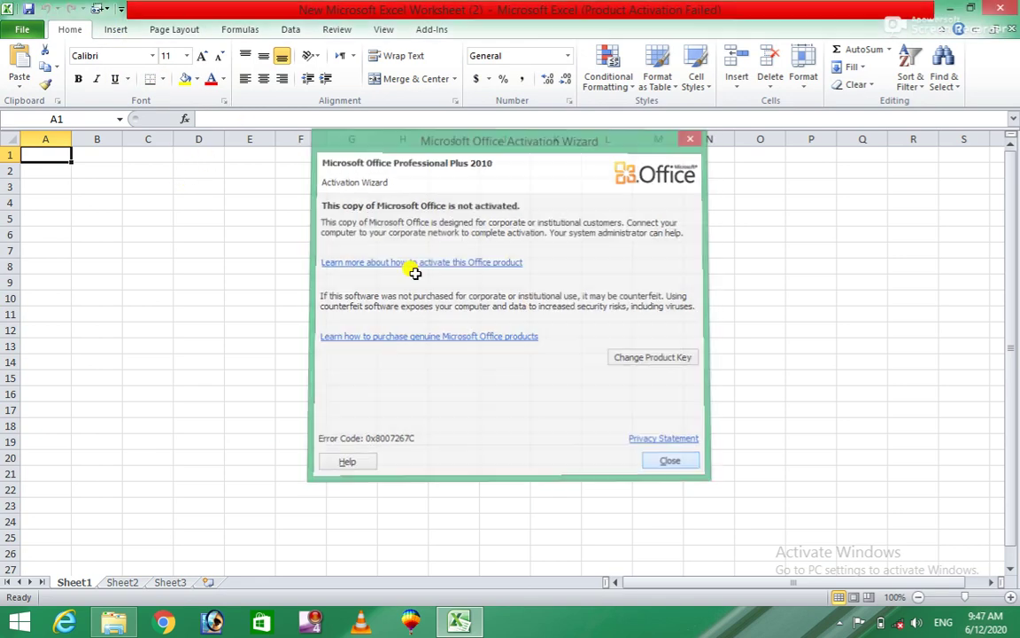
click(117, 31)
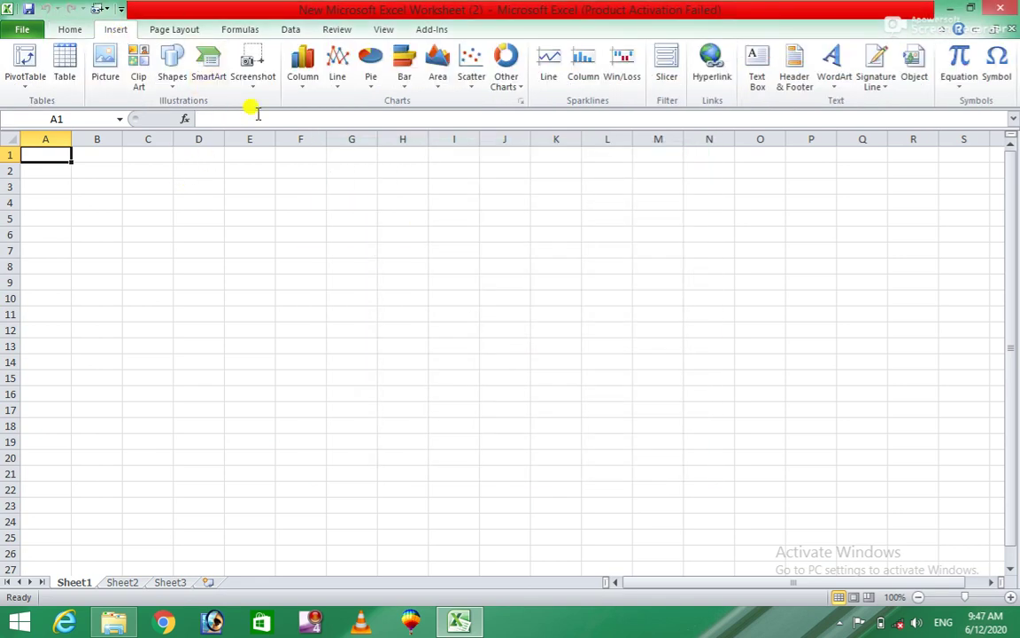
click(309, 87)
click(316, 197)
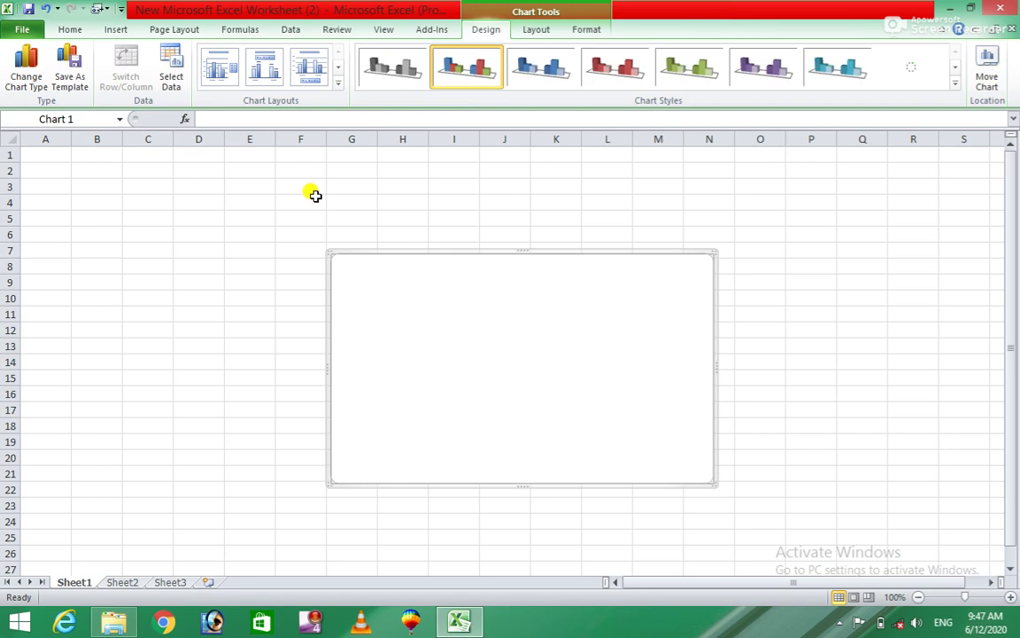
click(392, 70)
click(625, 78)
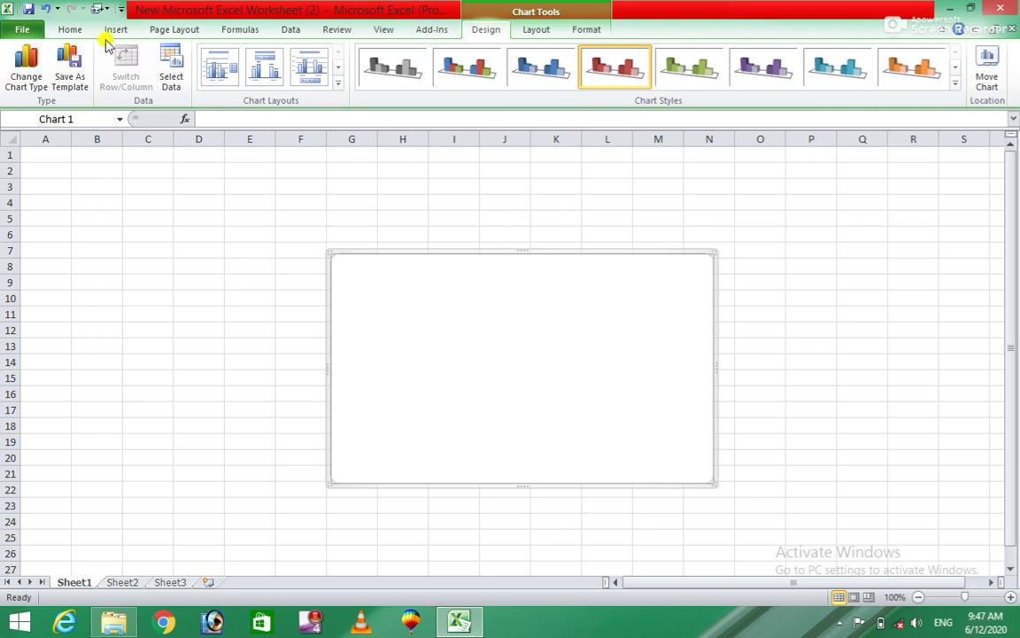
key(ctrl+z)
key(ctrl+z)
key(ctrl+z)
key(ctrl+z)
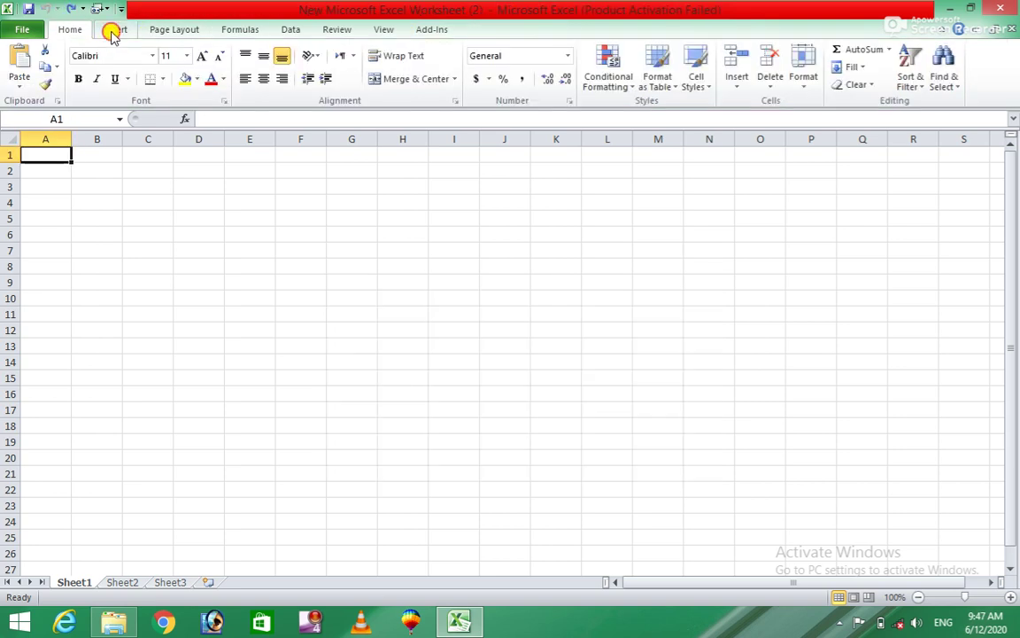
click(114, 31)
Enter the headings s.no, name and marks in C5:E5.
click(147, 213)
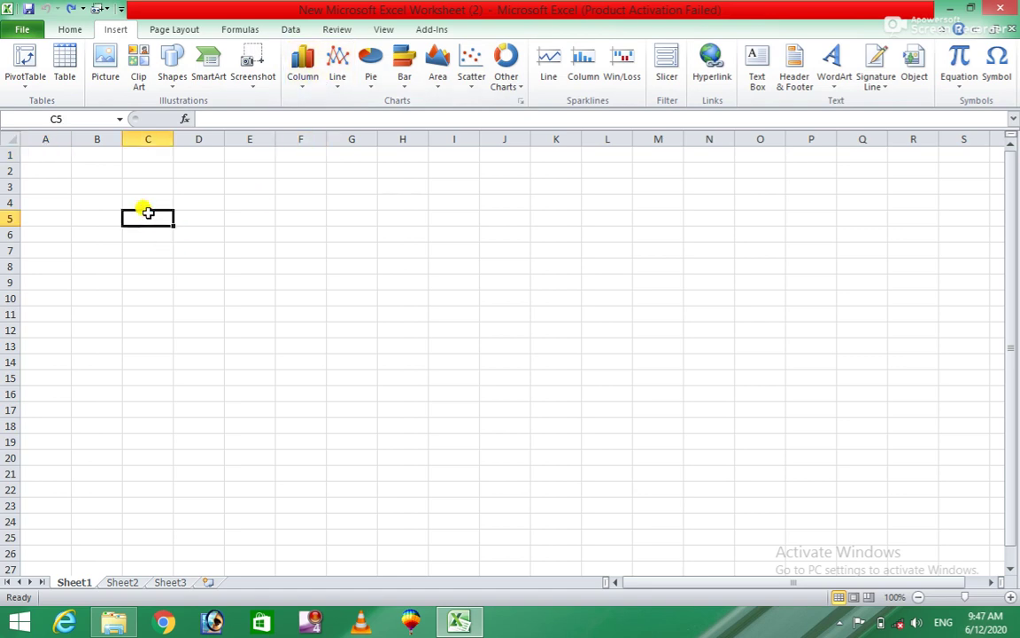
text(s.no)
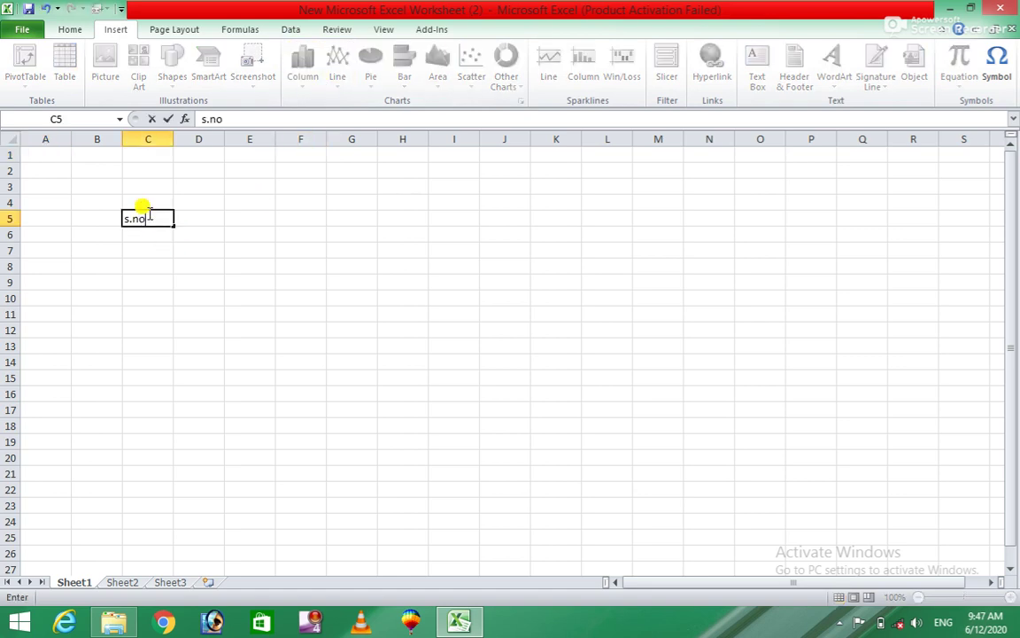
key(Tab)
text(nam)
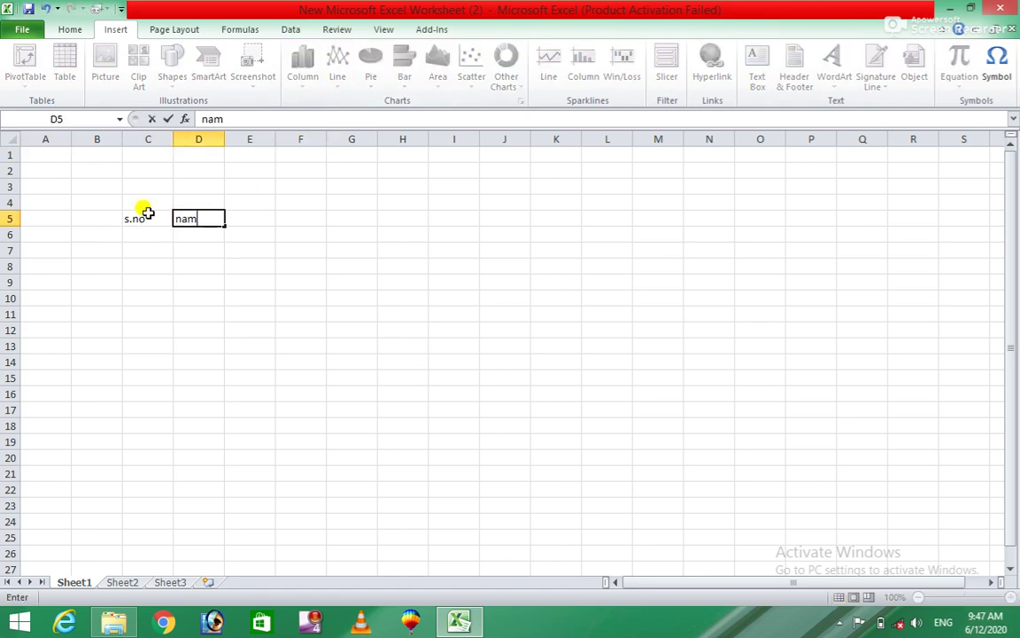
key(Tab)
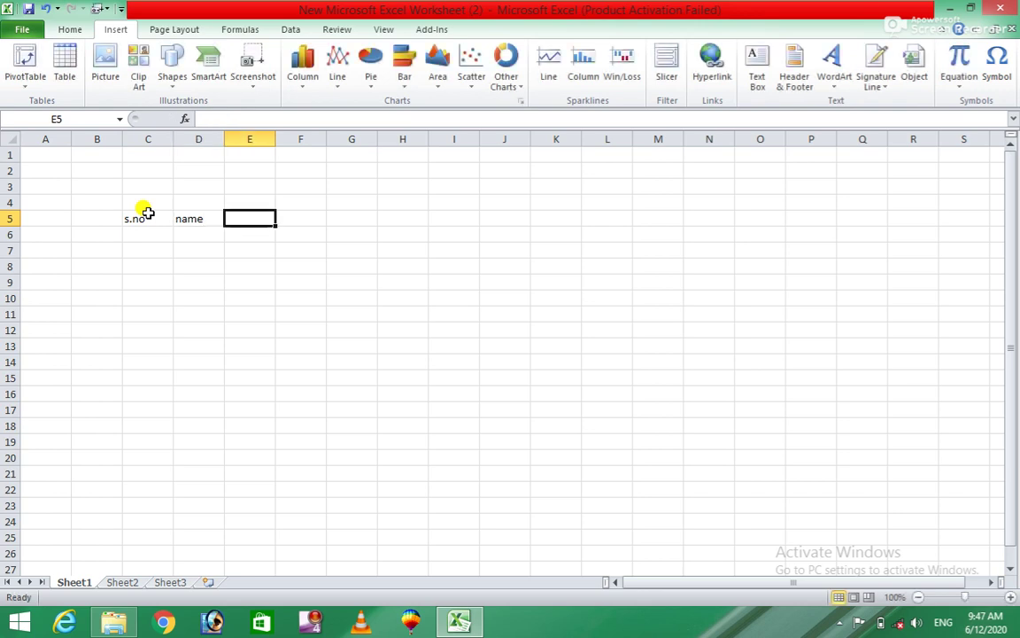
text(marks)
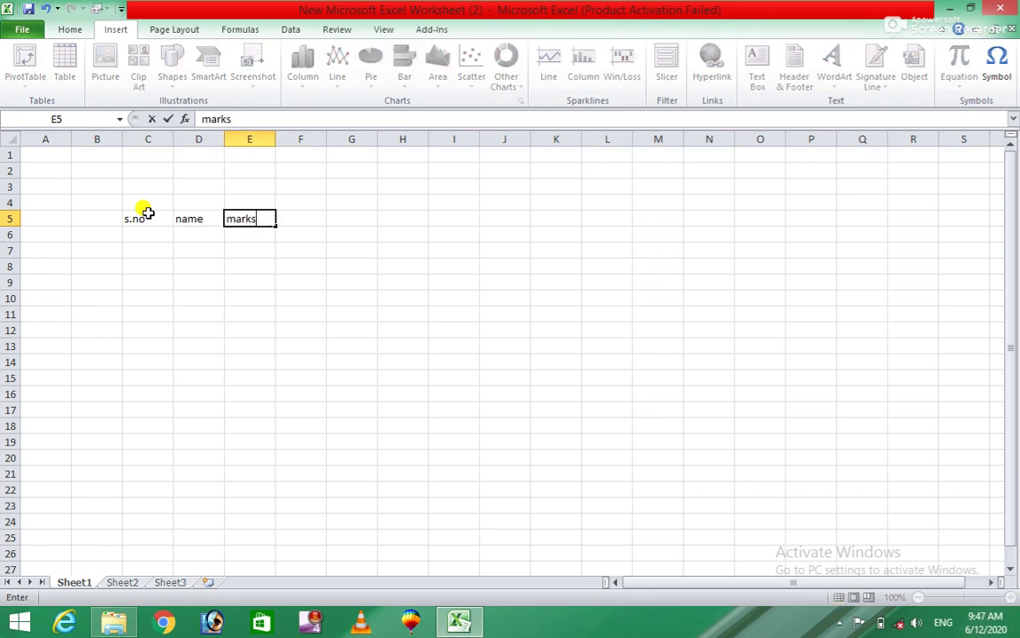
key(Return)
Enter student rows 1 and 2 with their names and marks 50 and 59.
key(Left)
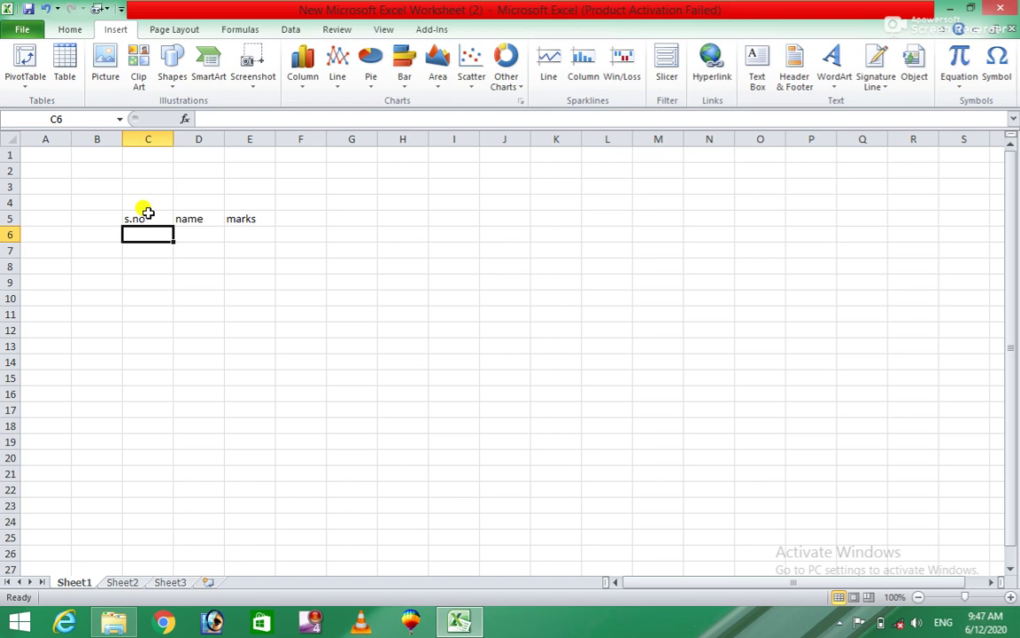
text(1)
key(Tab)
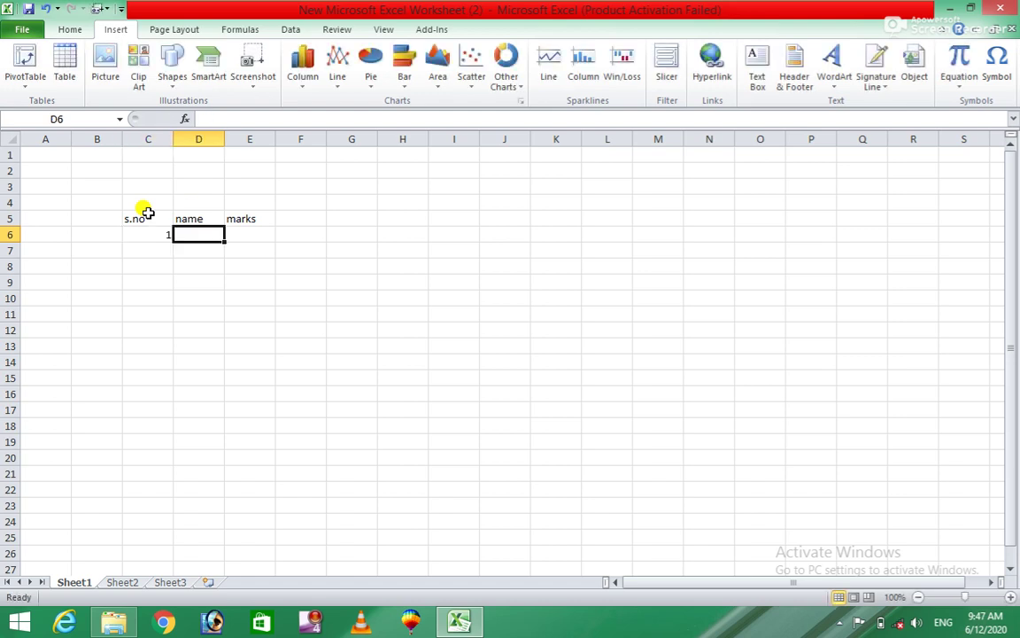
text(ah)
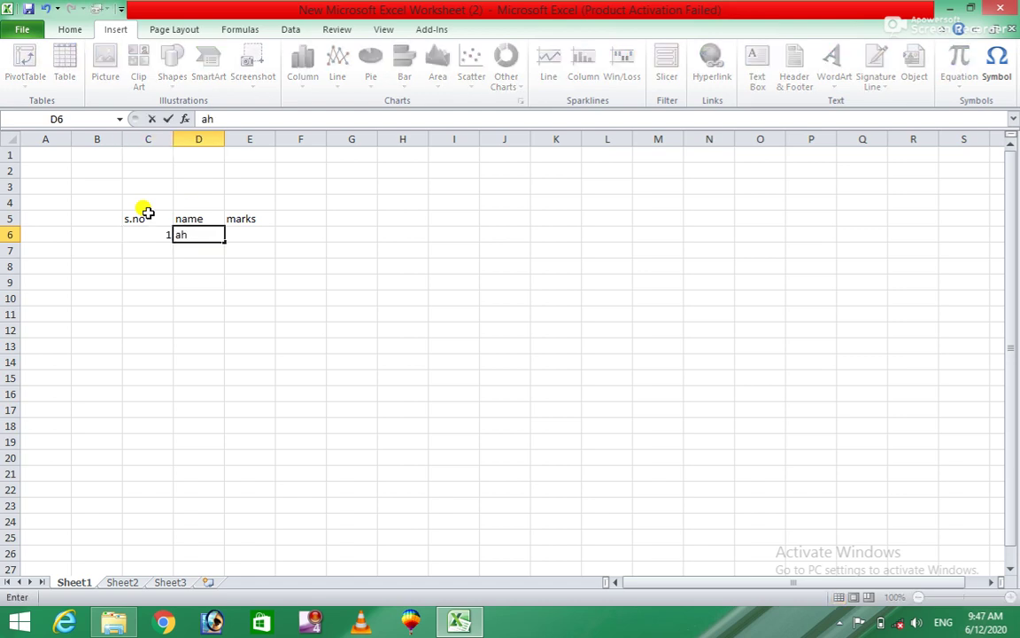
text(mad)
key(Tab)
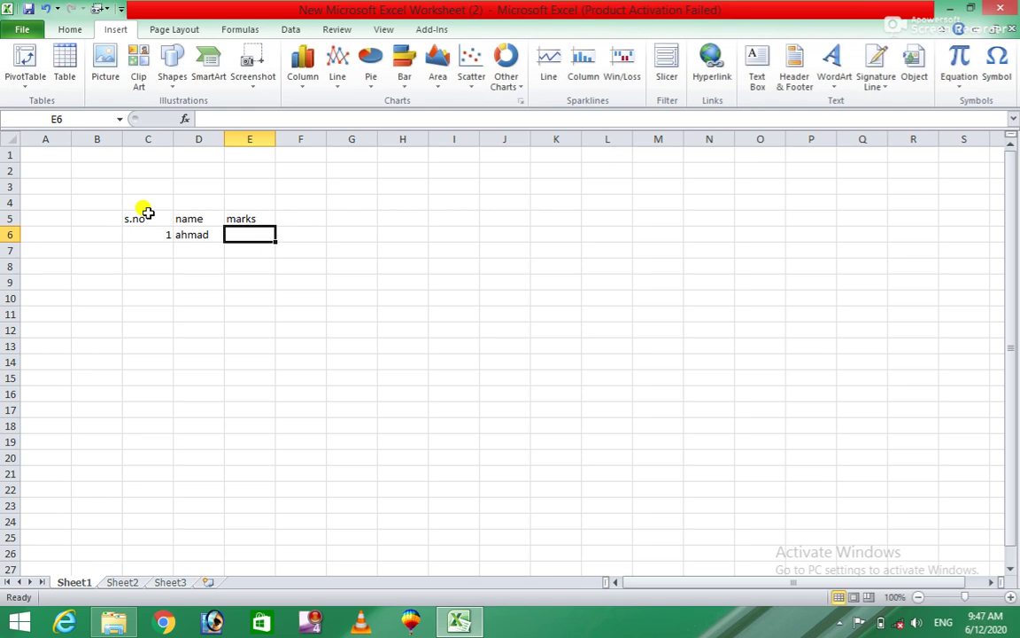
text(50)
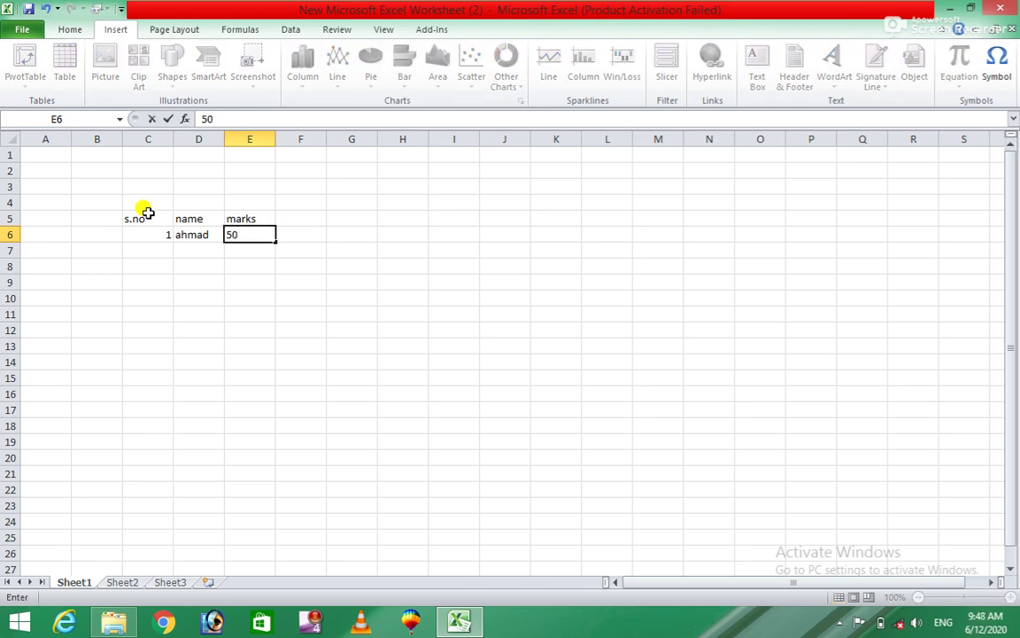
key(Return)
key(Left)
text(2)
key(Tab)
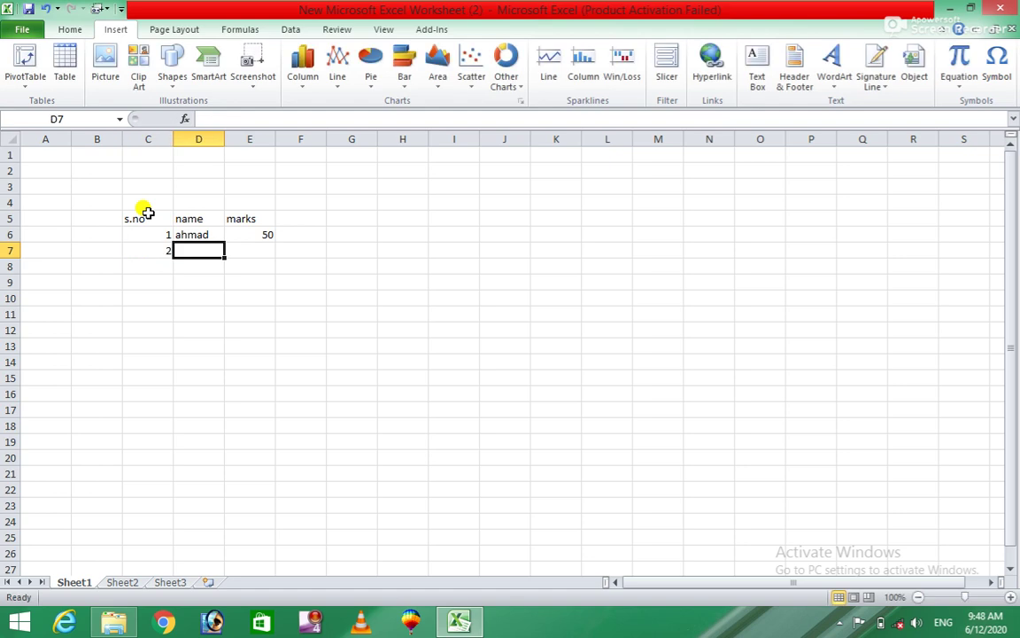
text(sohail)
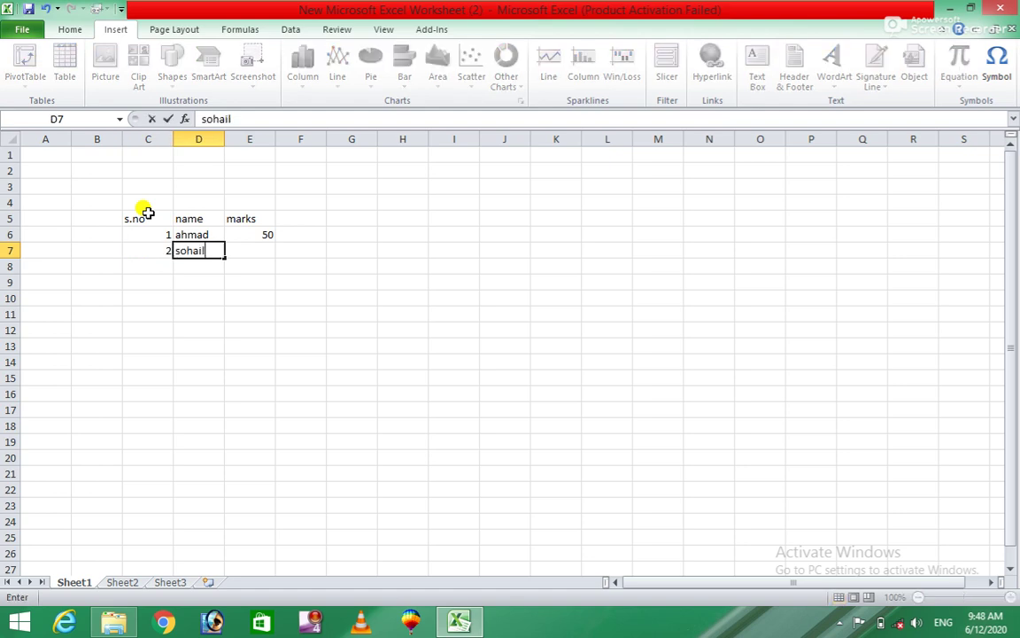
key(Tab)
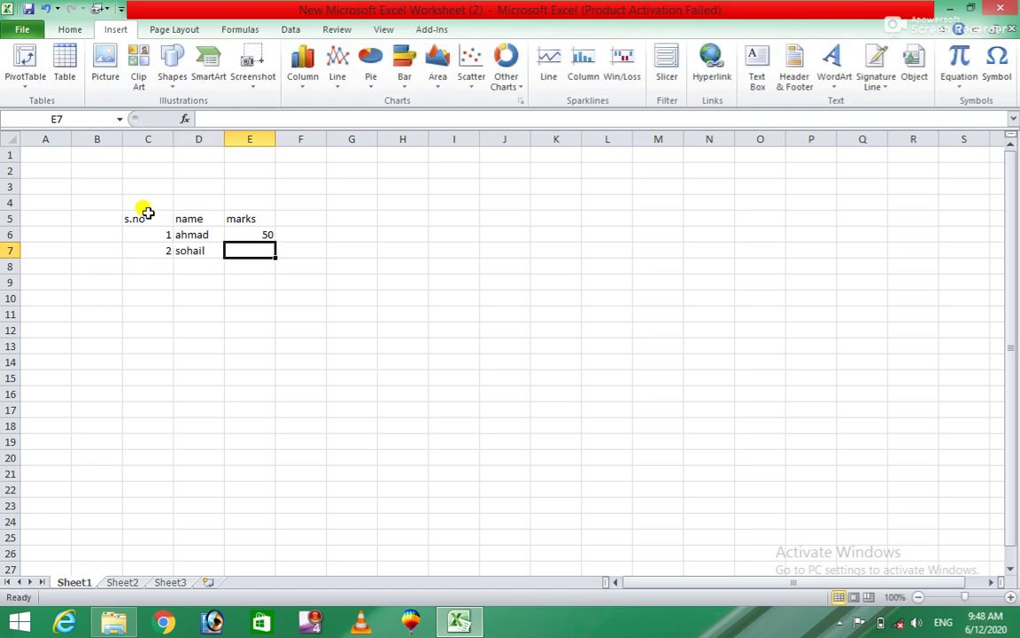
text(59)
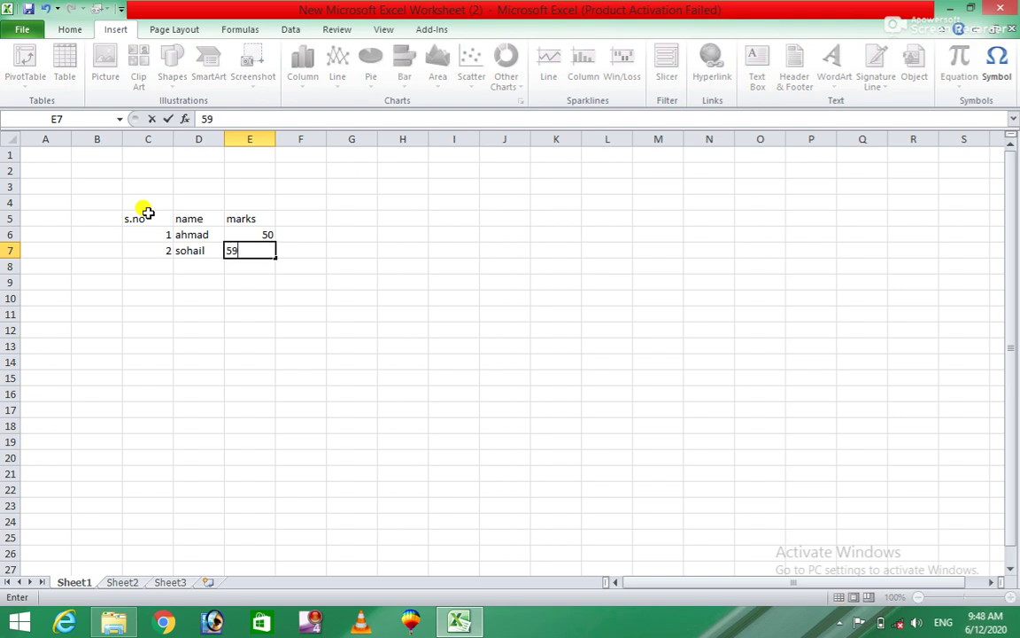
key(Return)
Enter student rows 3 and 4 with their names and marks 39 and 70.
key(Left)
text(3)
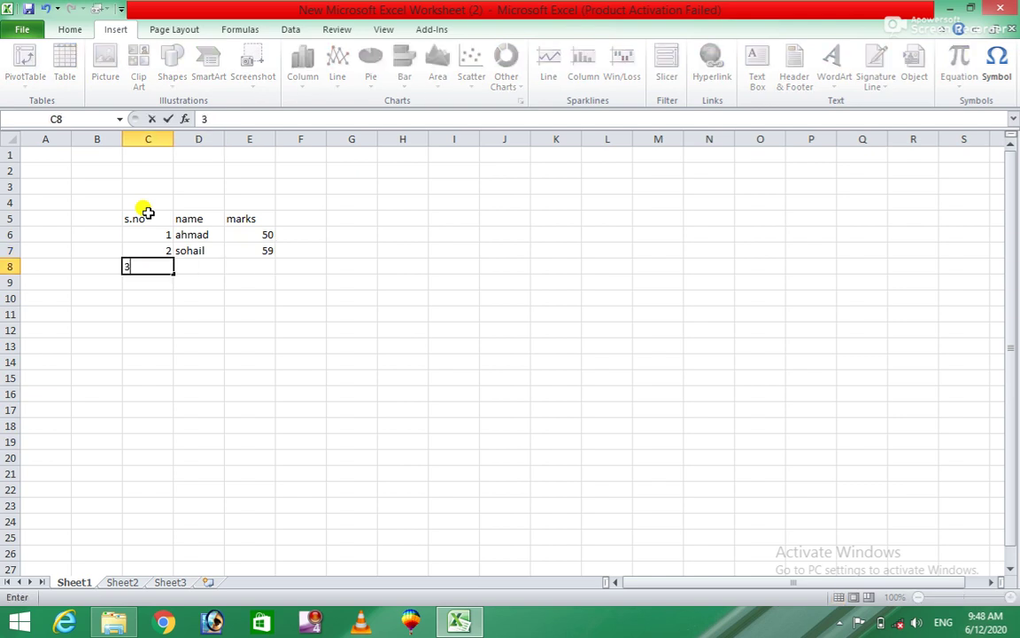
key(Tab)
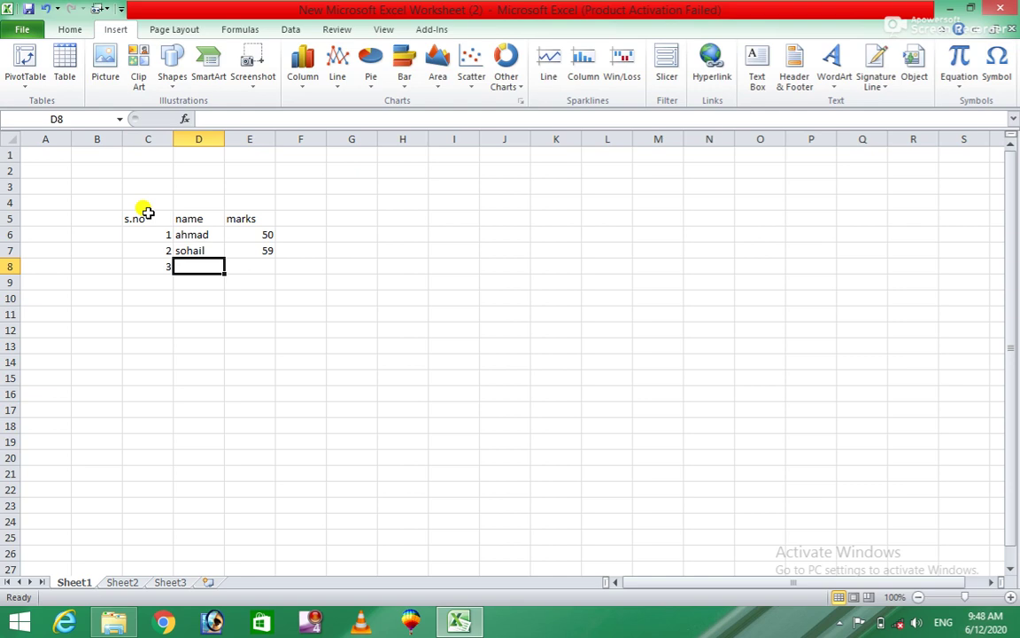
text(ahmad jan)
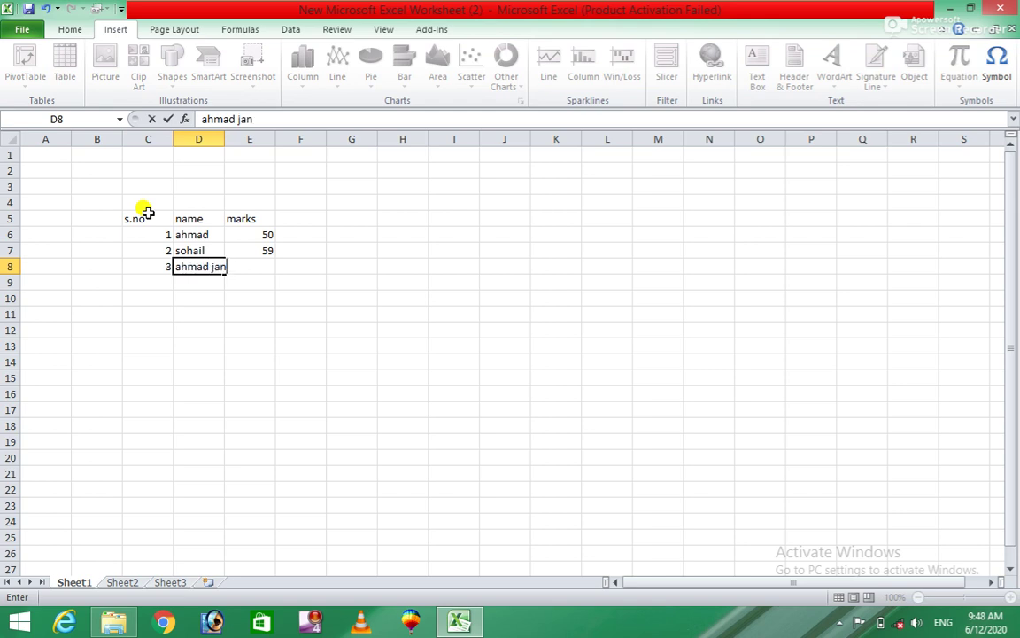
key(Tab)
text(3)
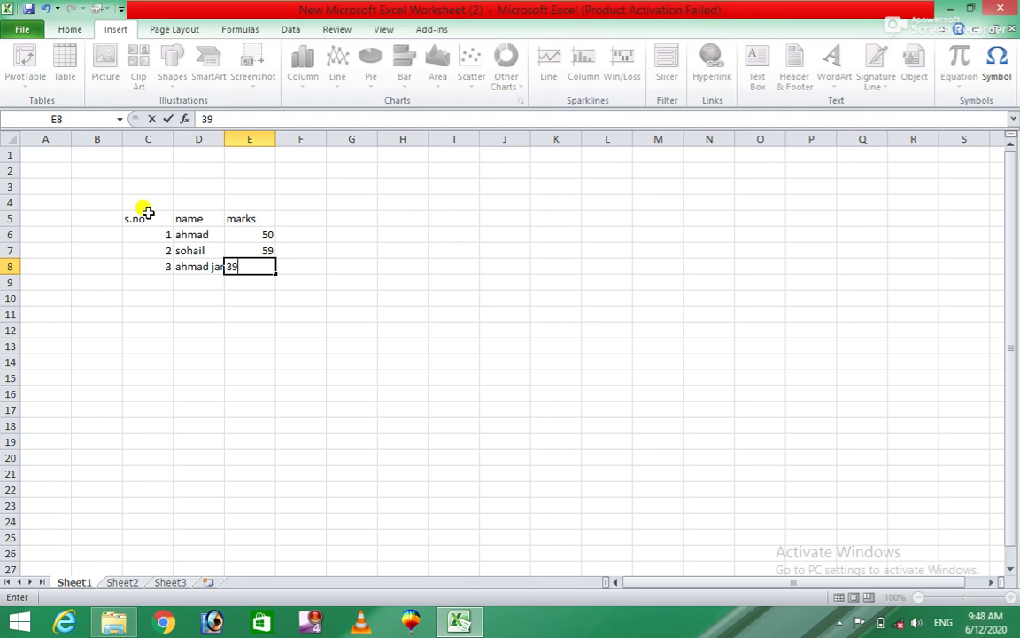
key(Return)
key(Left)
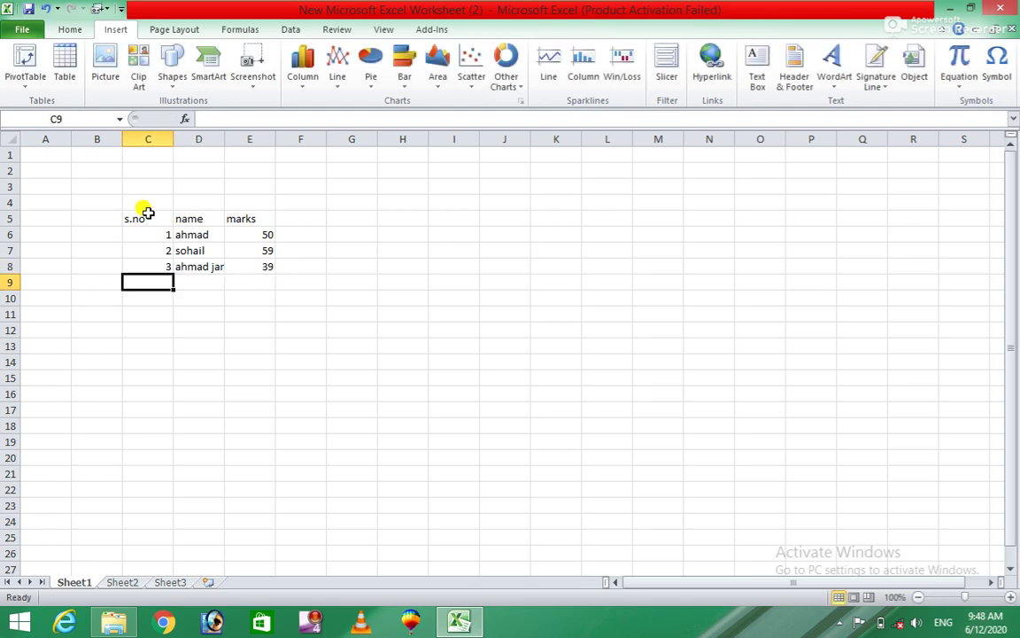
text(4)
key(Tab)
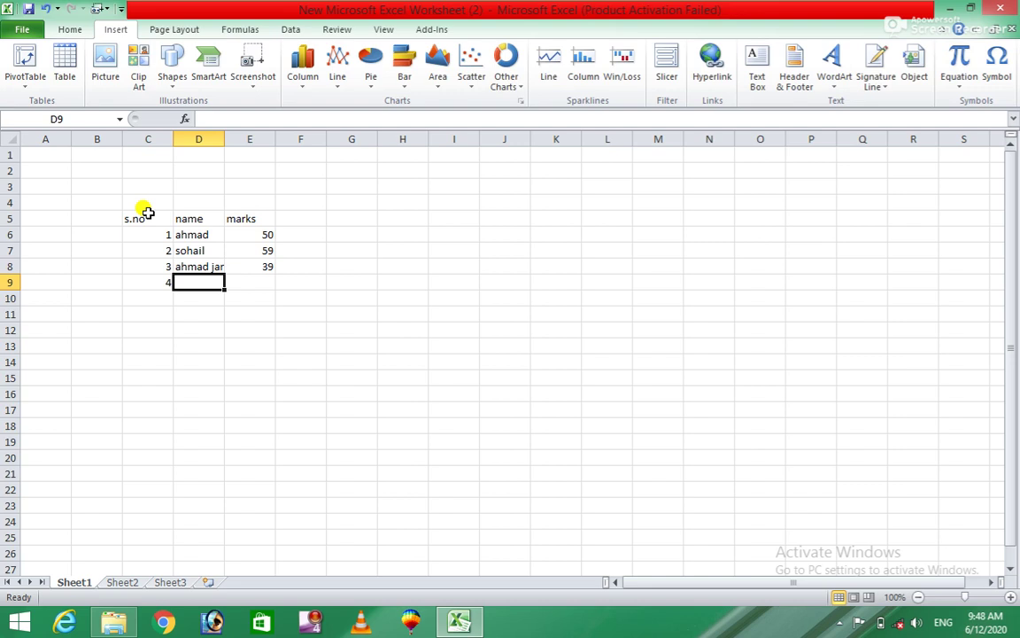
text(kashif)
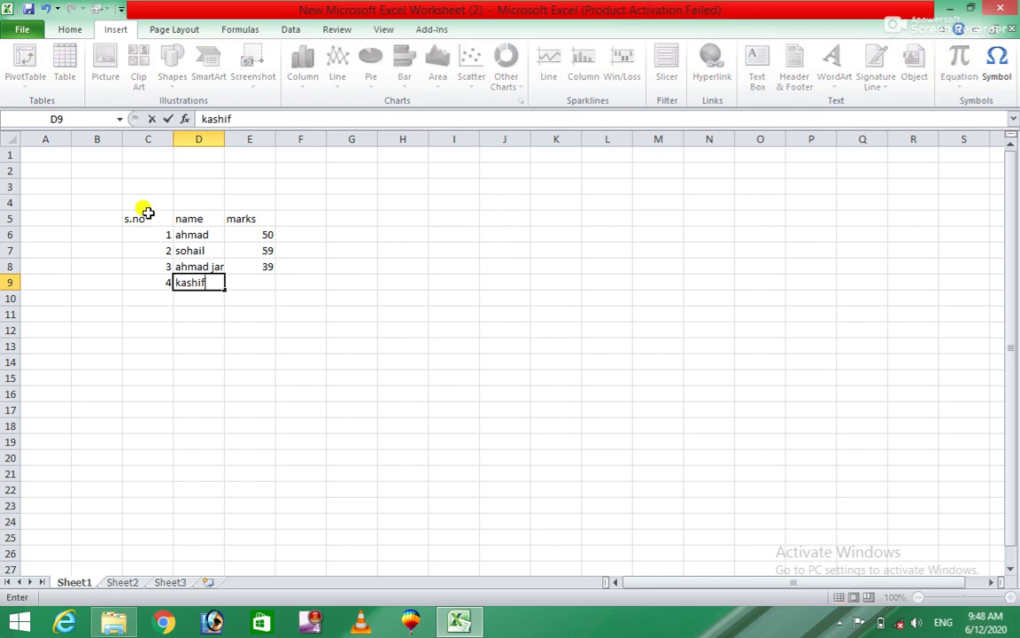
key(Tab)
text(7)
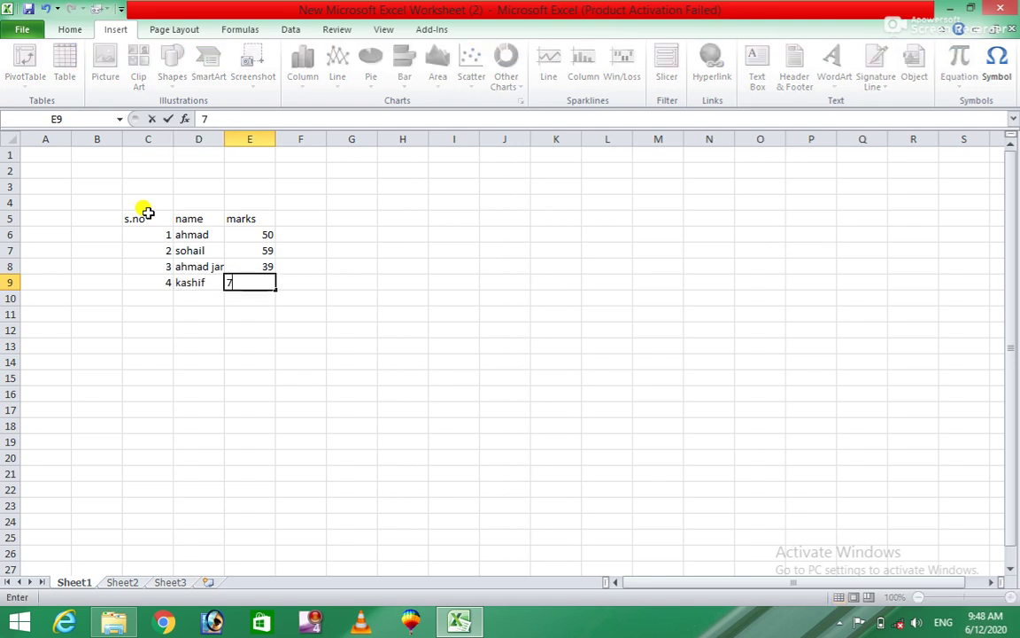
key(Return)
Enter row 5 with the fifth student's name and mark 58, then select C5:E10.
key(Left)
key(Left)
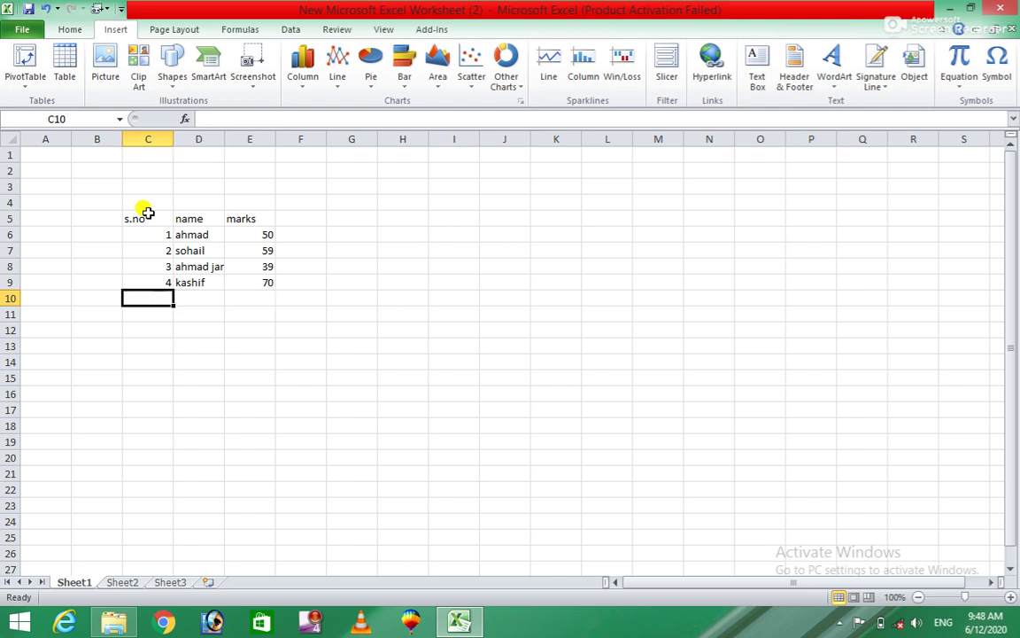
text(5)
key(Tab)
text(kabir)
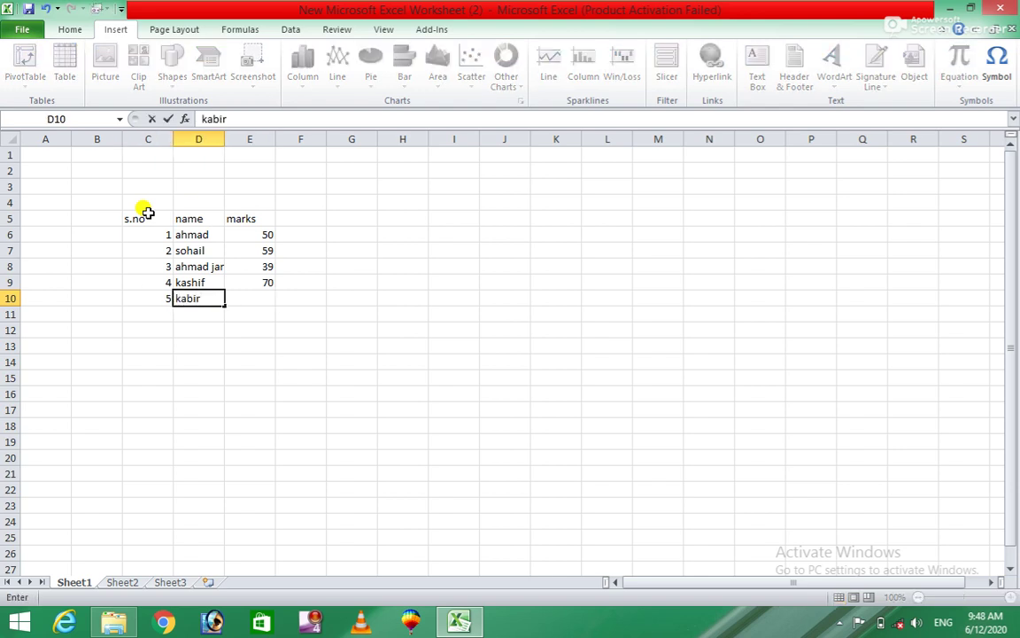
key(Tab)
text(5)
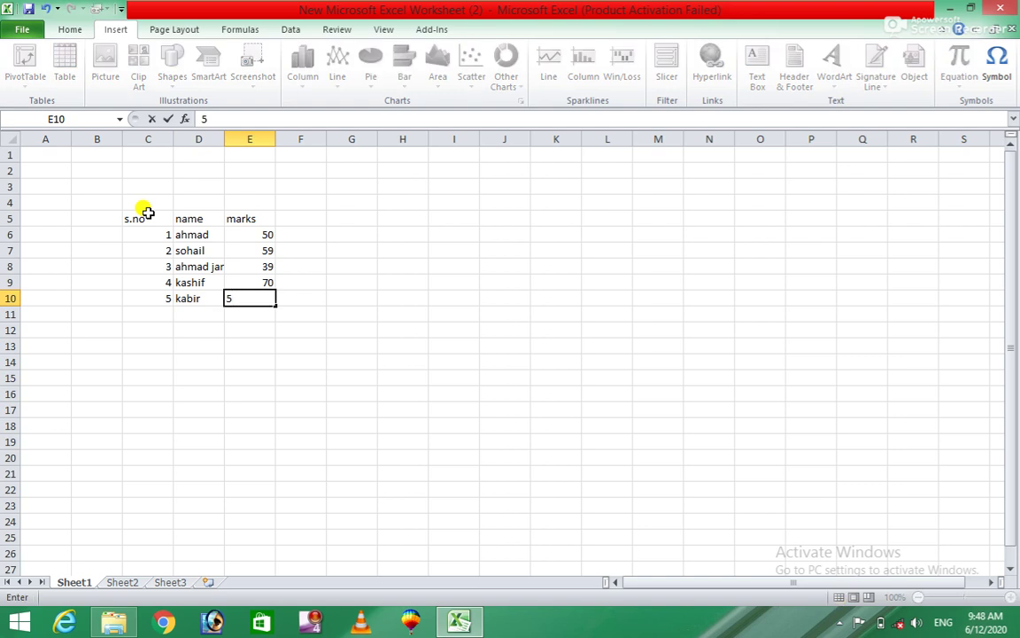
click(378, 283)
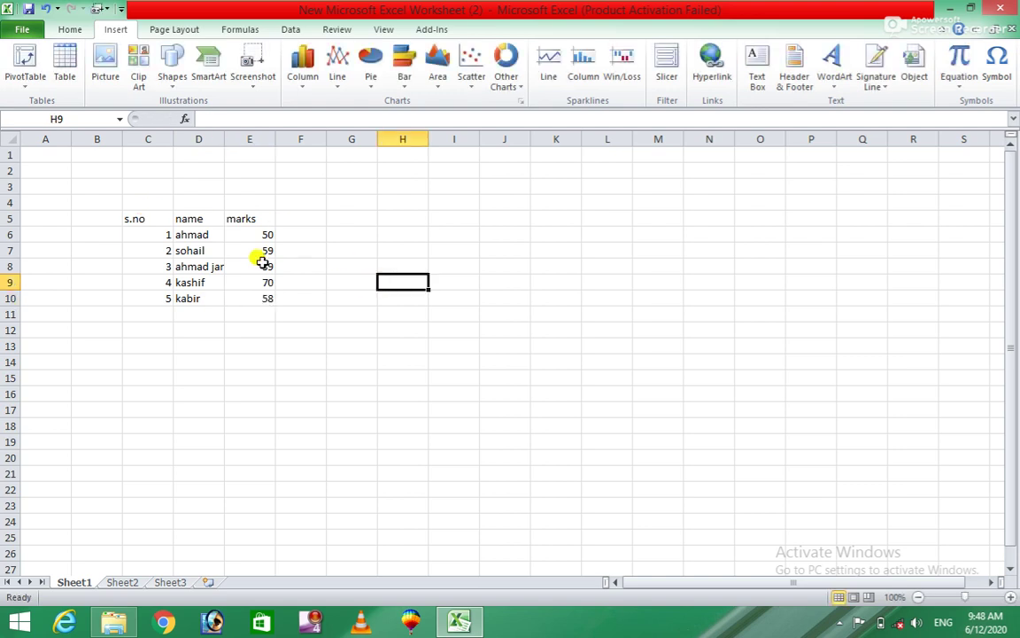
drag(127, 217, 265, 297)
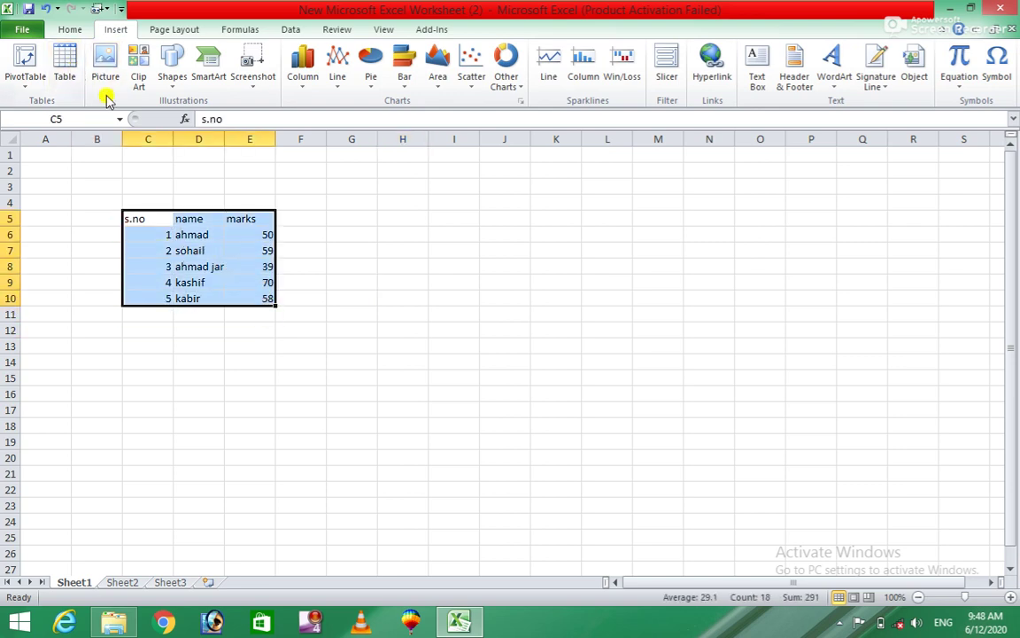
Apply All Borders to the C5:E10 table, then reselect the table.
click(70, 29)
click(163, 80)
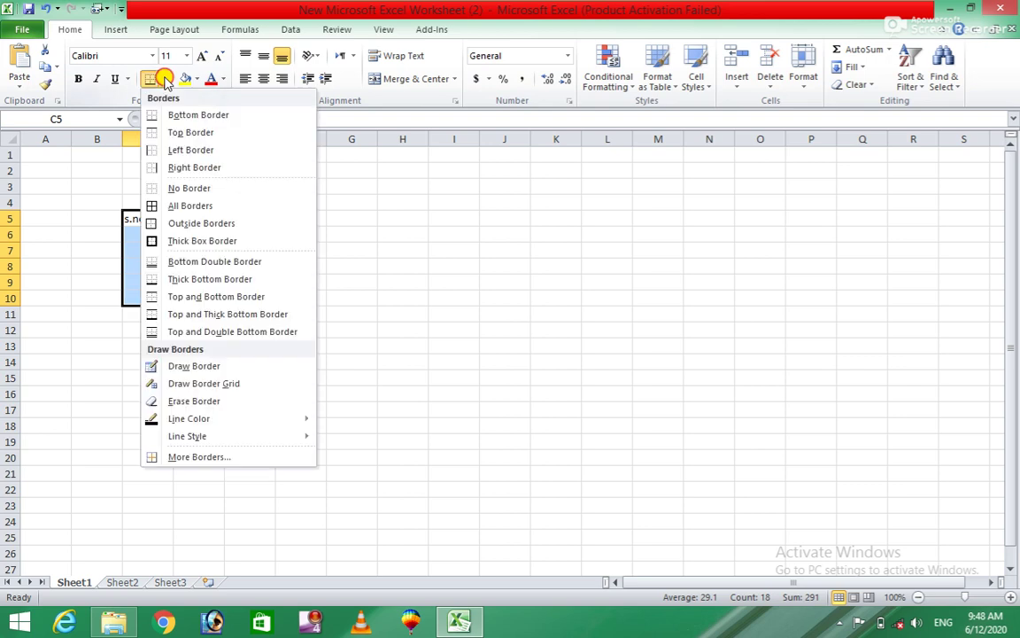
click(177, 205)
click(341, 280)
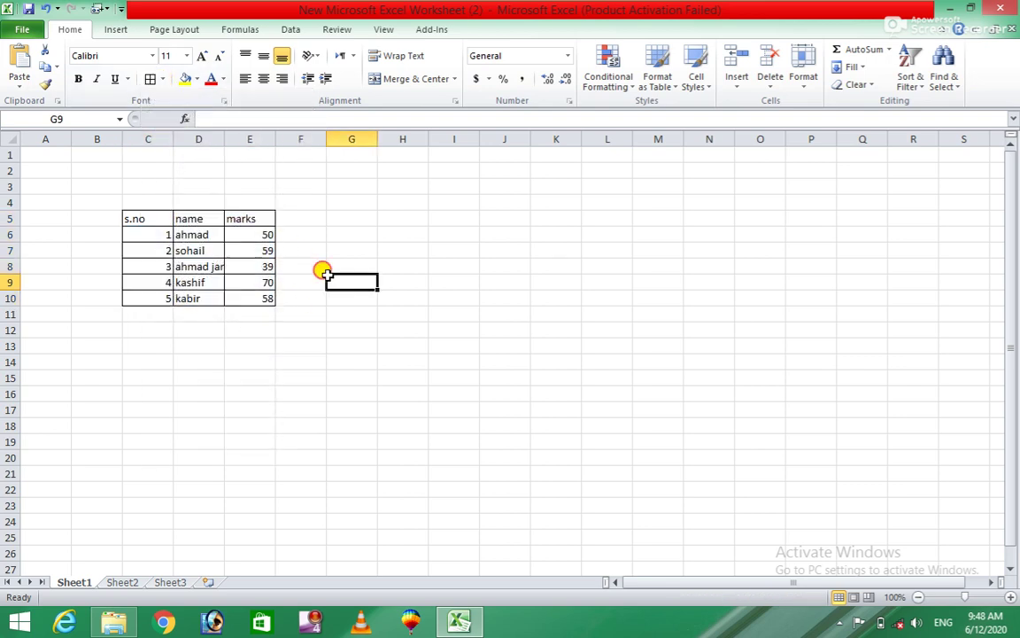
click(124, 216)
drag(125, 216, 232, 291)
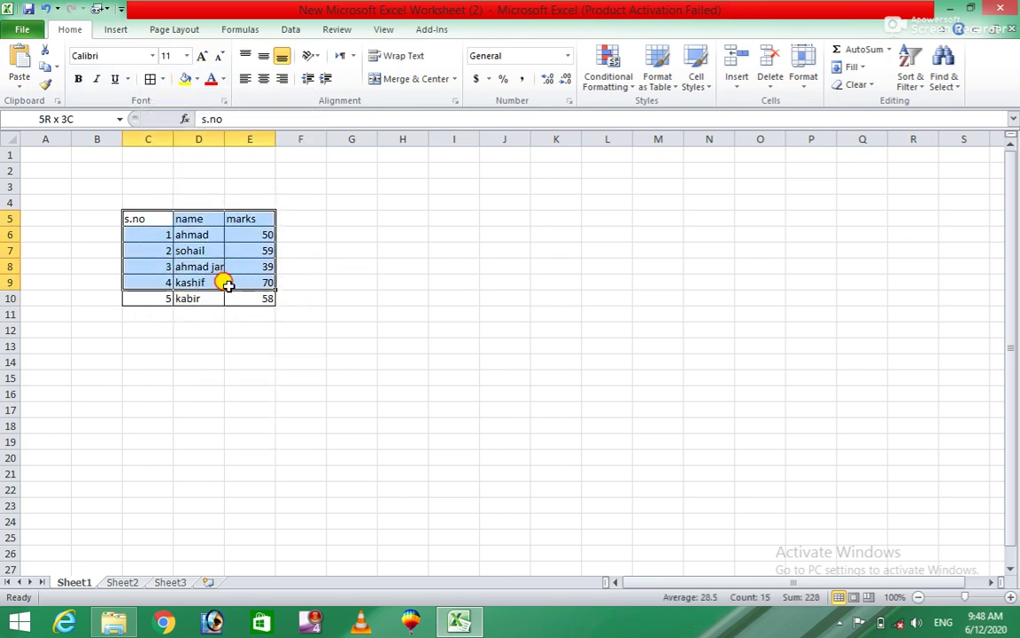
click(115, 29)
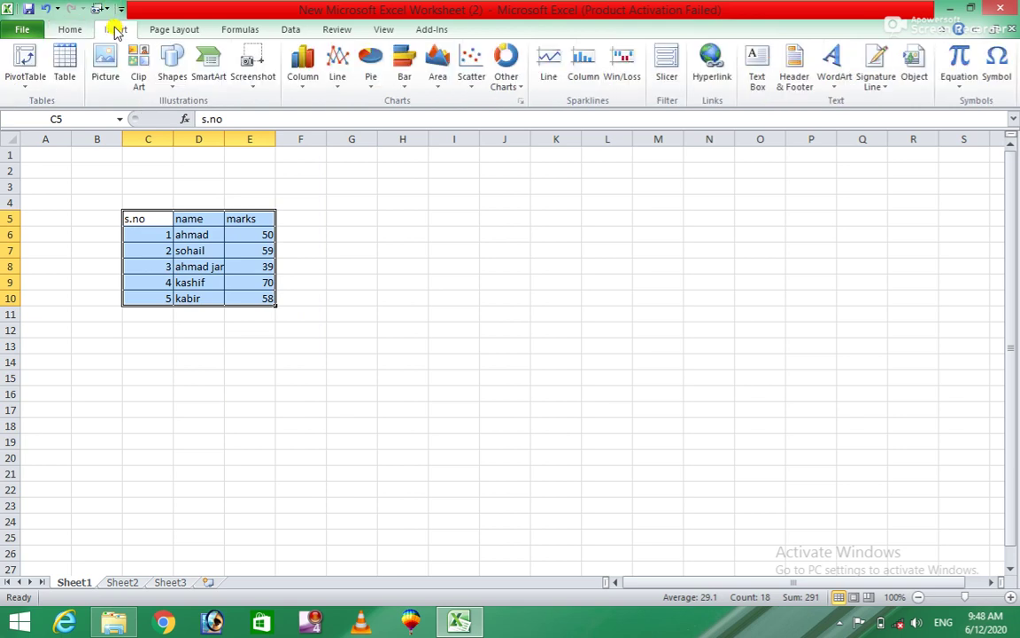
Insert a 3-D Clustered Column chart of the selected marks table.
click(304, 78)
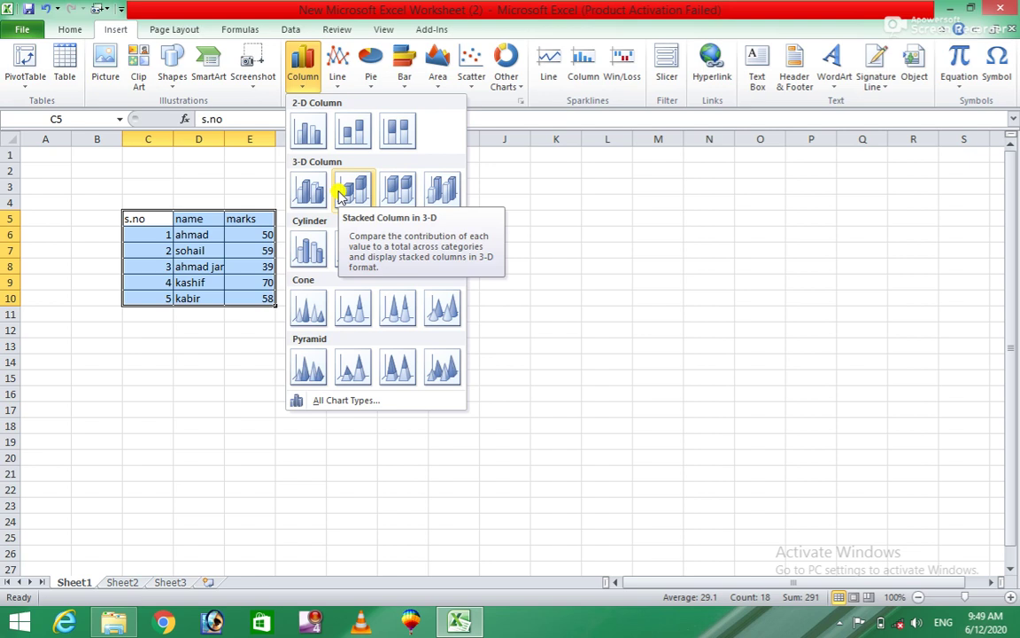
click(312, 194)
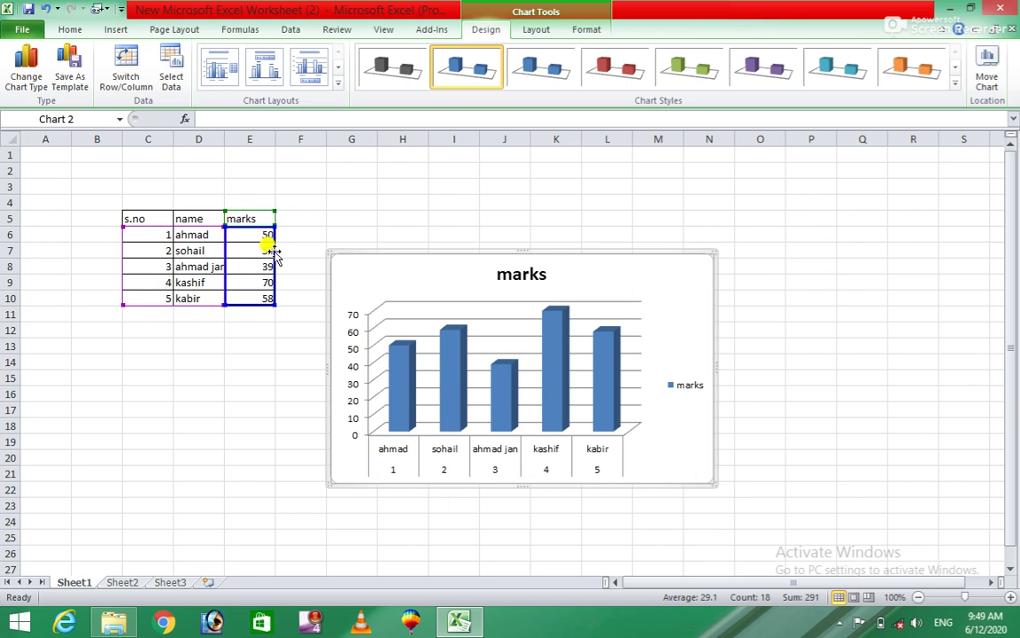
mouse_move(458, 332)
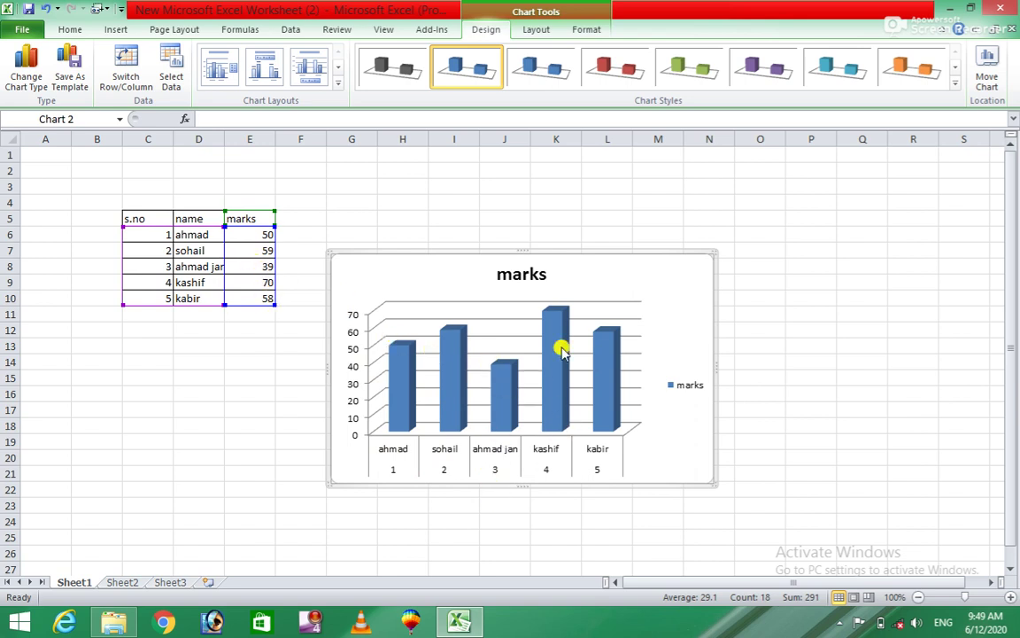
mouse_move(608, 395)
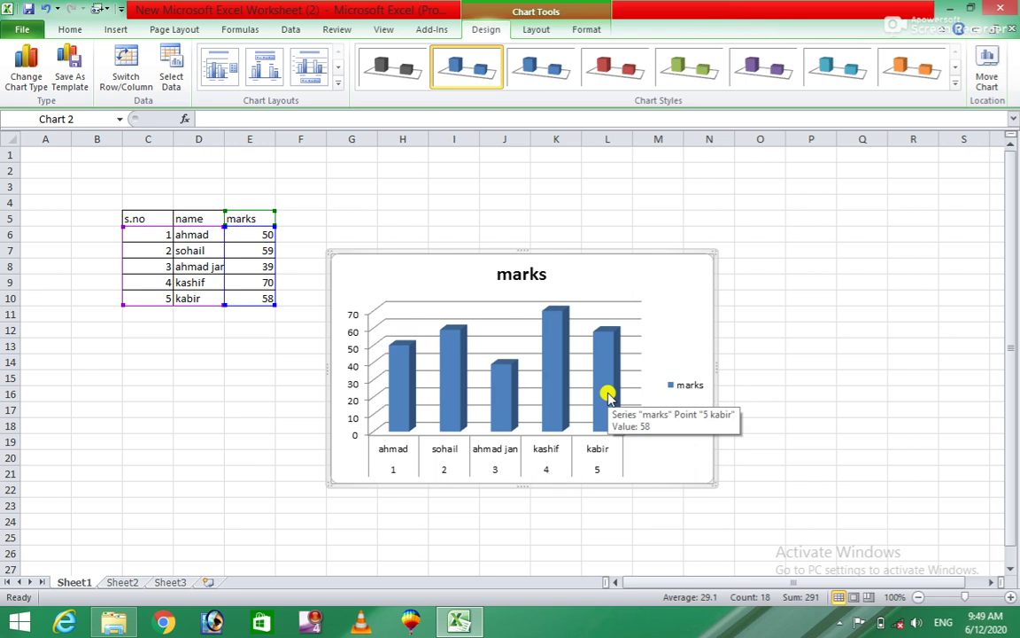
Change the marks chart type to the 3-D Cone subtype.
click(27, 85)
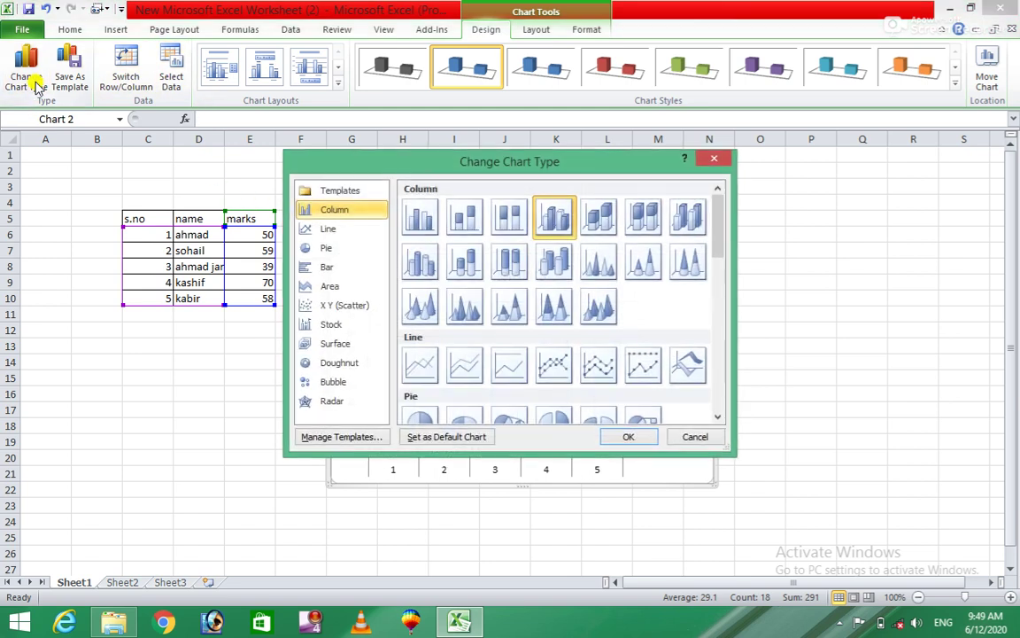
click(422, 312)
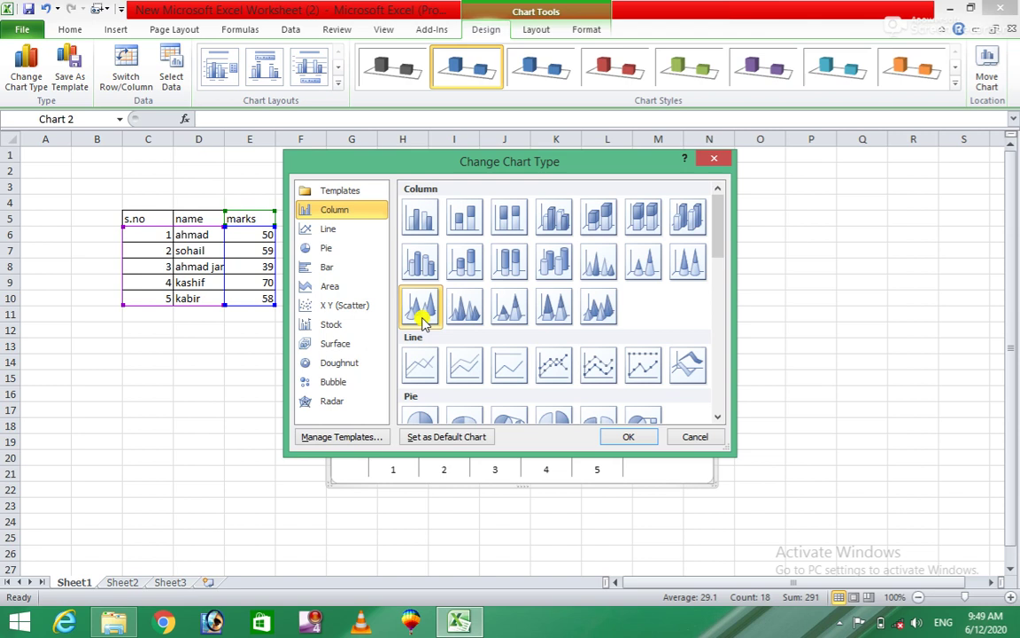
click(626, 438)
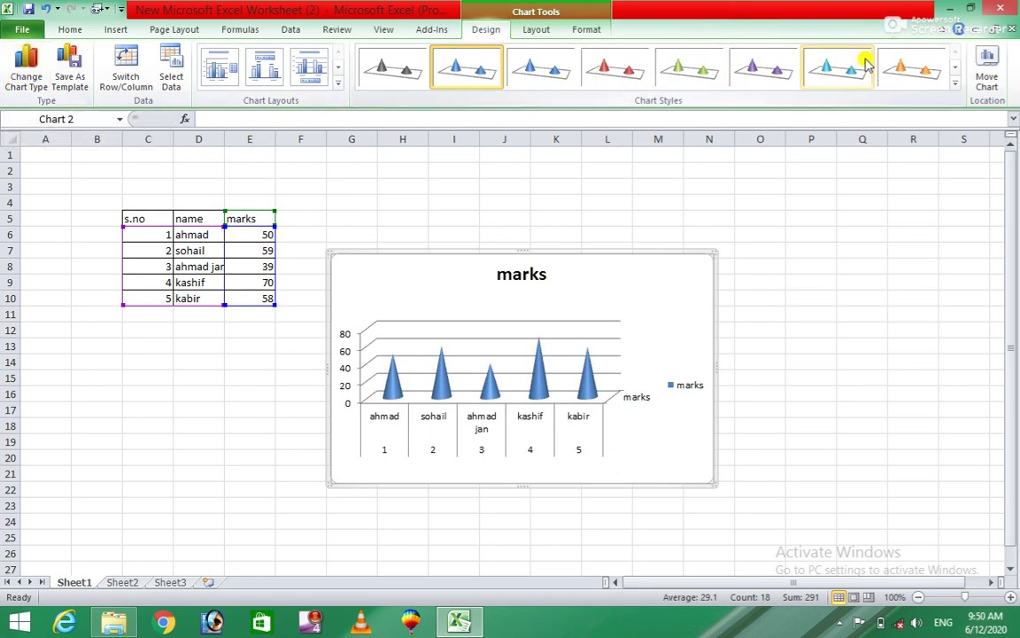
click(956, 83)
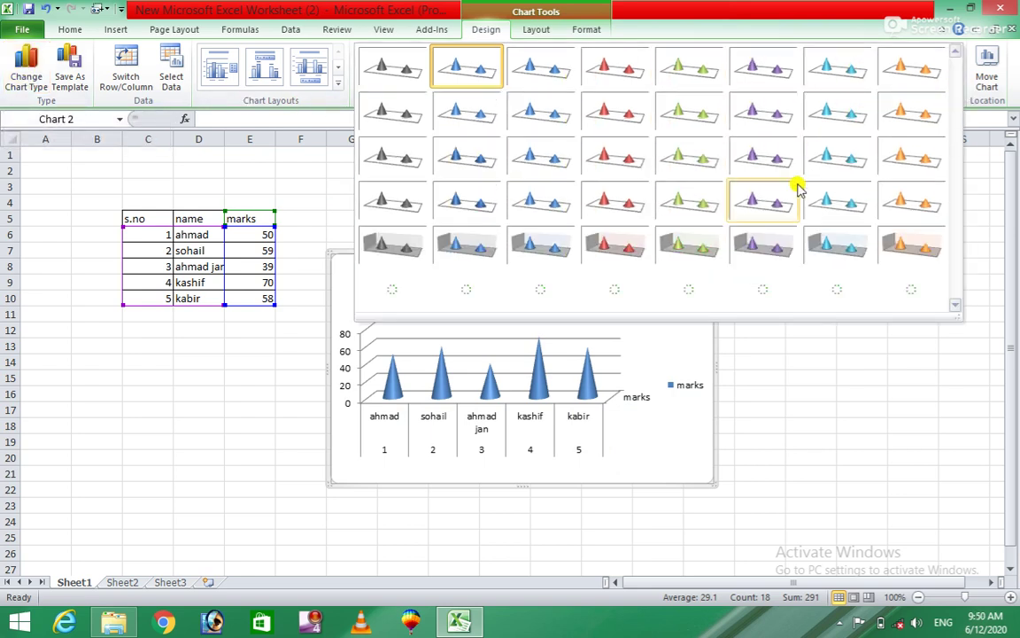
Apply a black-background chart style to the cone chart.
click(457, 299)
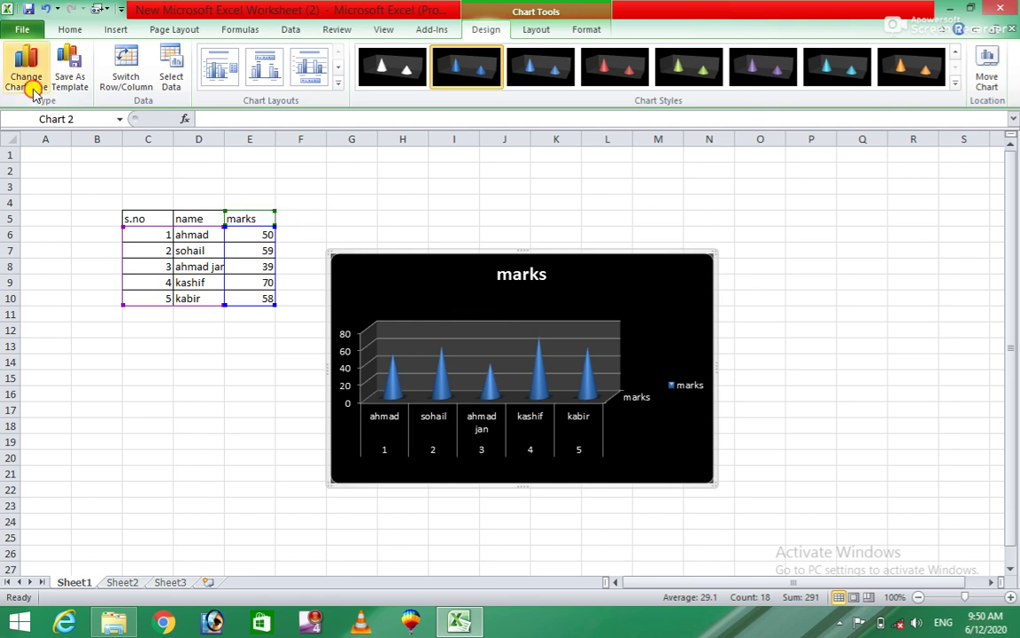
Try switching the chart to a stock type and dismiss Excel's data warning.
click(26, 69)
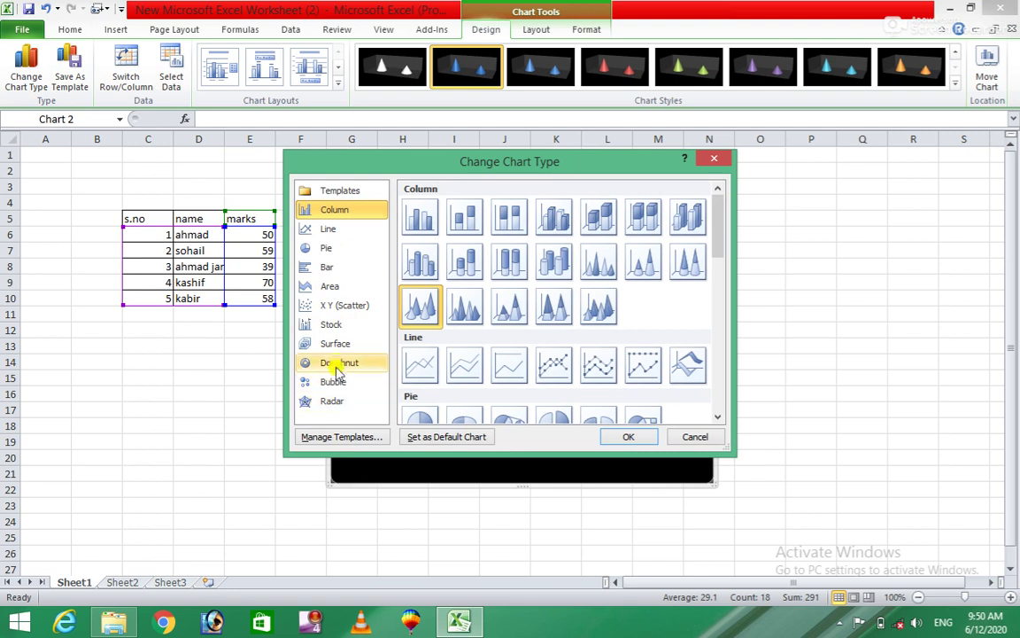
click(336, 347)
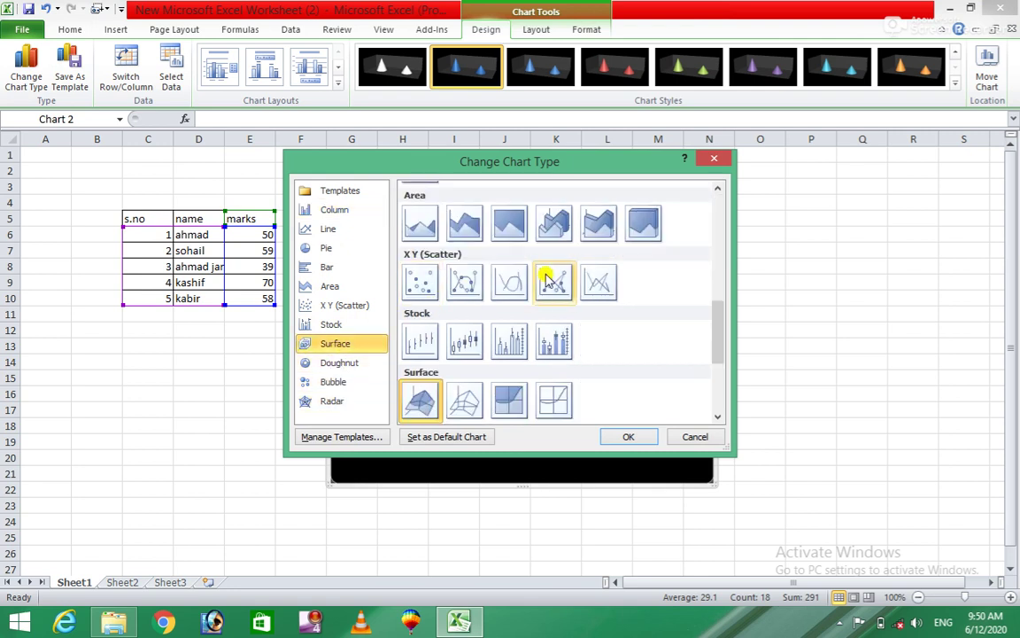
click(512, 343)
click(616, 440)
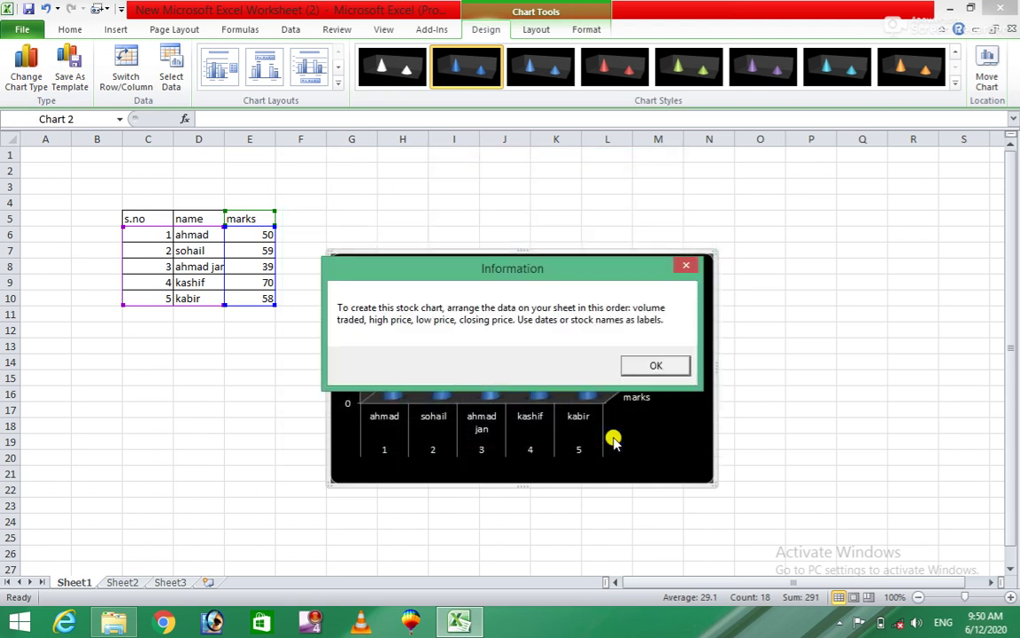
click(654, 365)
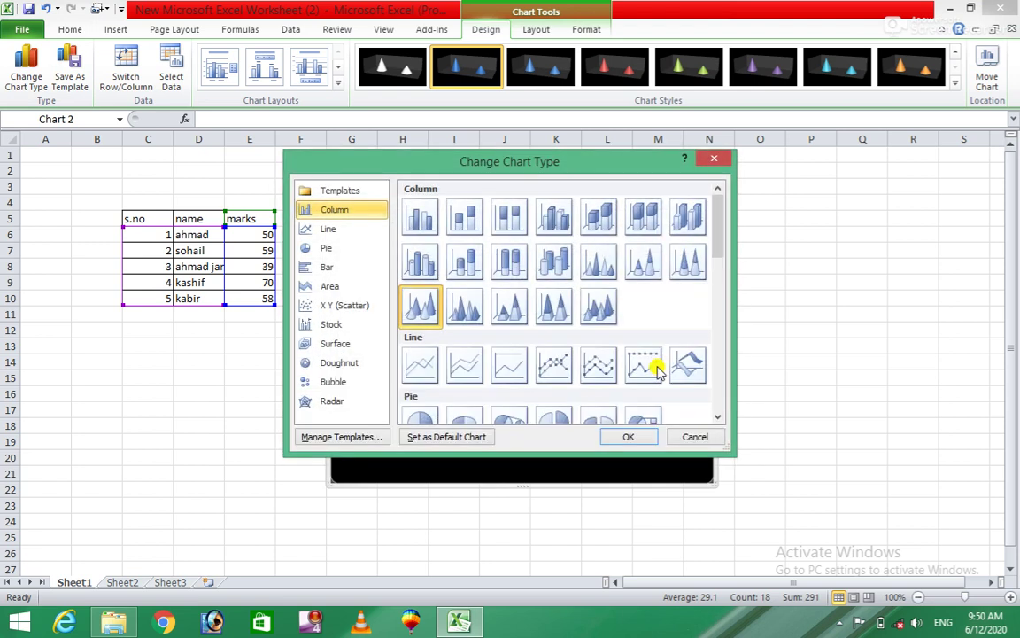
Change the chart to a 3-D Clustered Bar type.
click(333, 267)
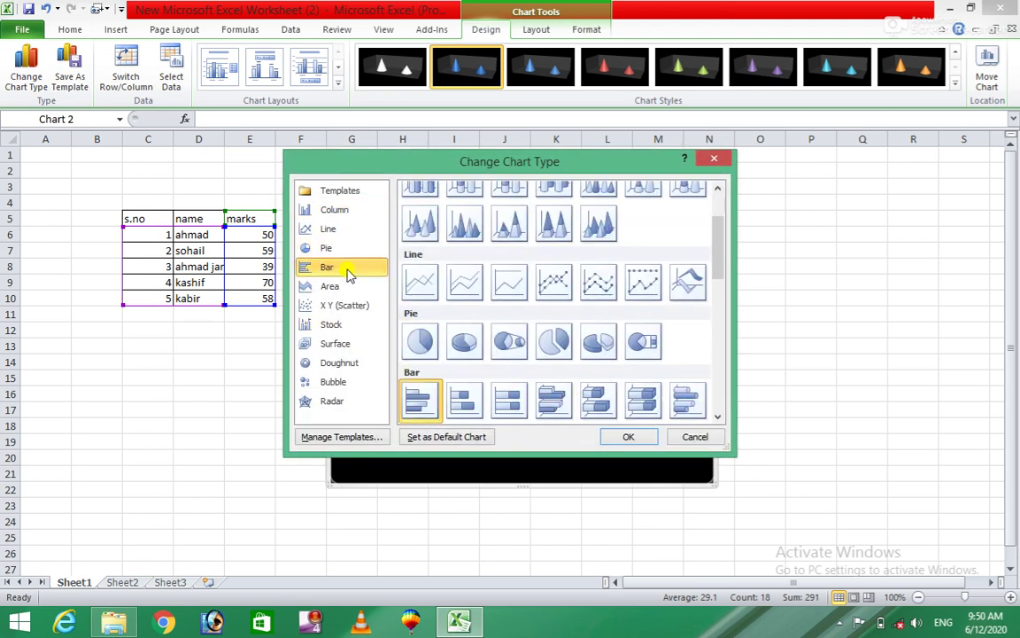
click(554, 400)
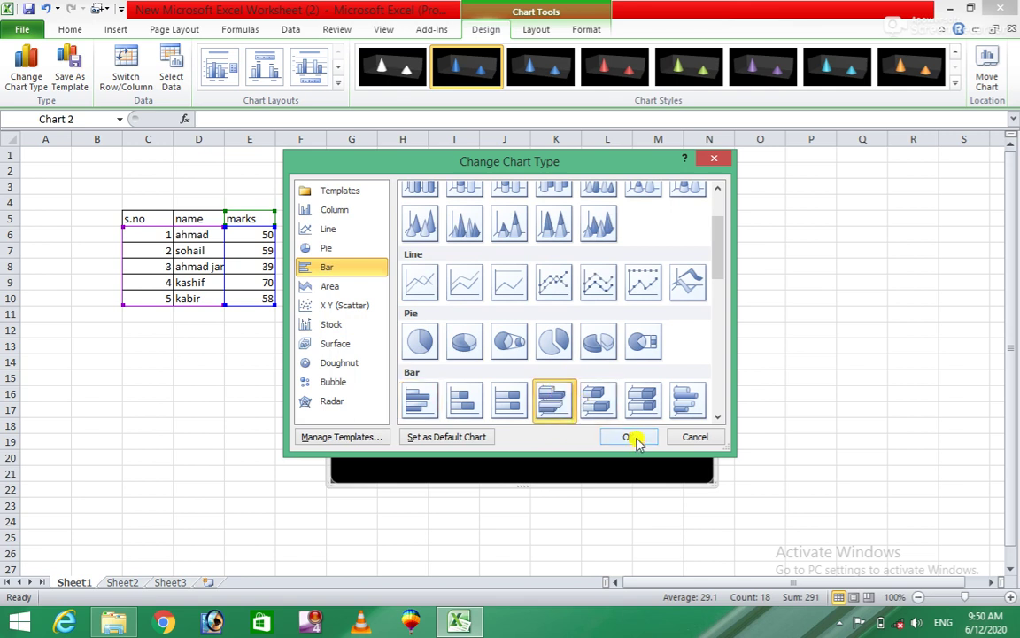
click(631, 437)
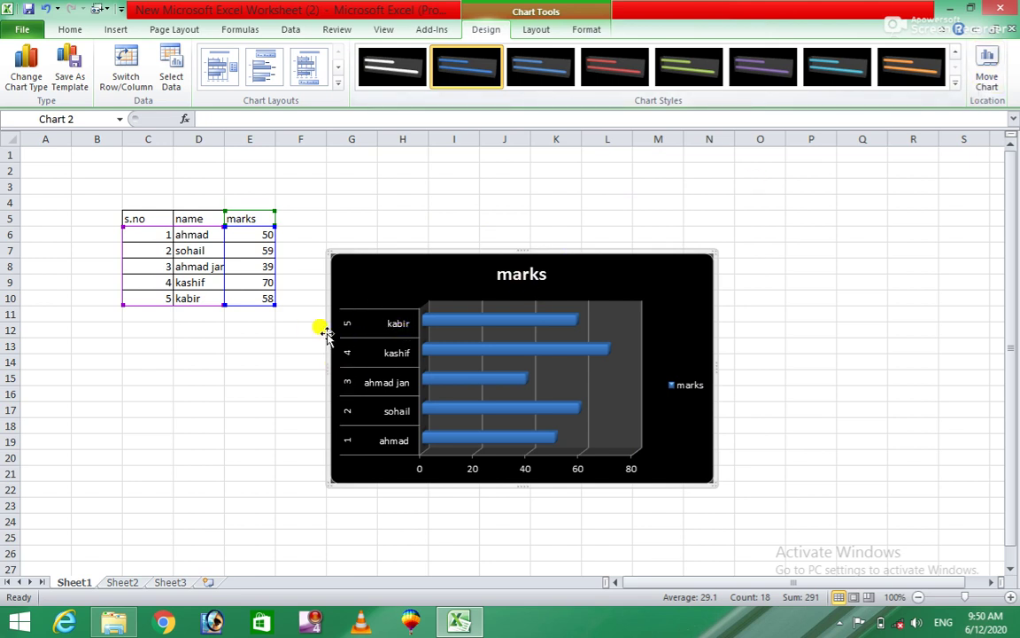
Apply a red chart style and change the chart to Line with Markers.
click(957, 84)
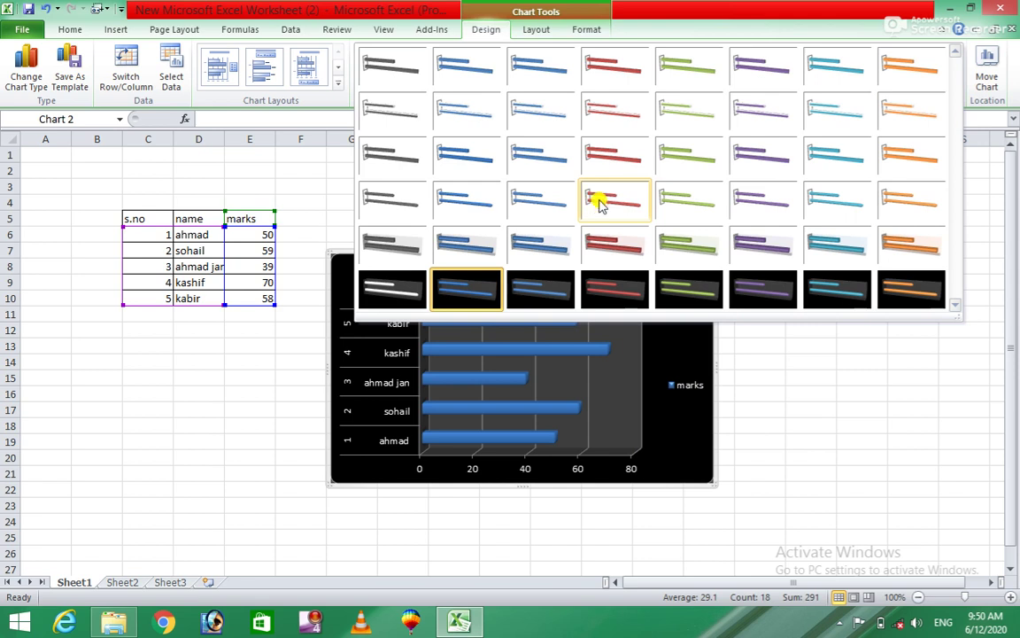
click(598, 201)
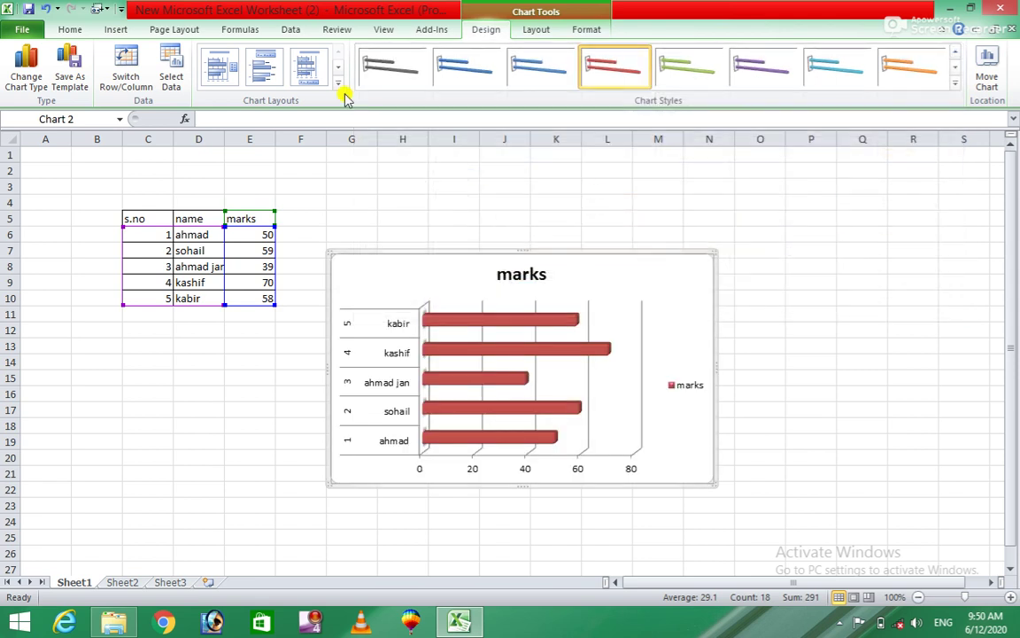
click(35, 78)
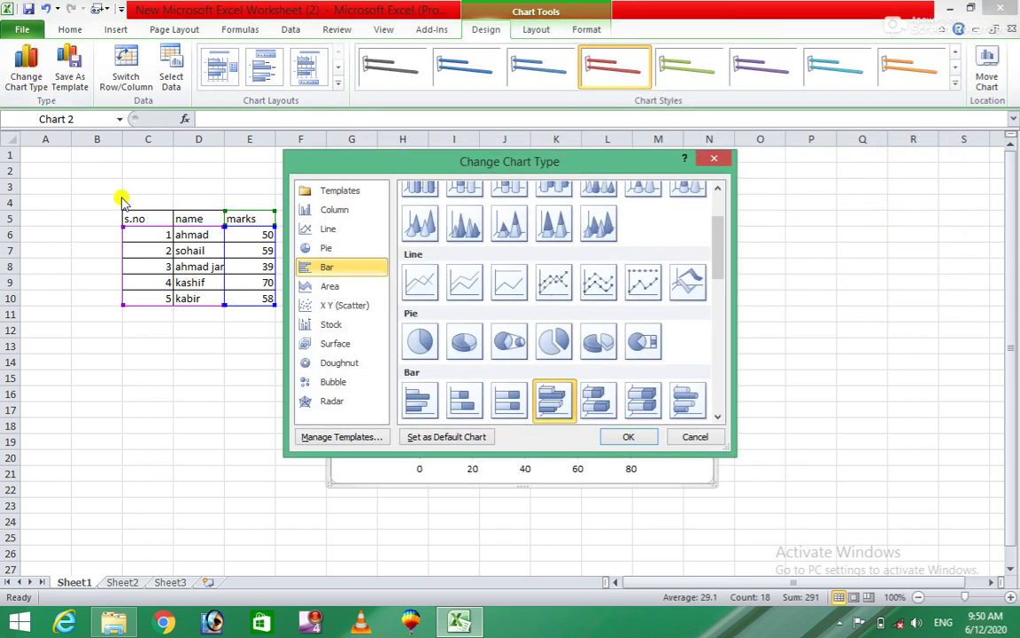
click(539, 290)
click(625, 431)
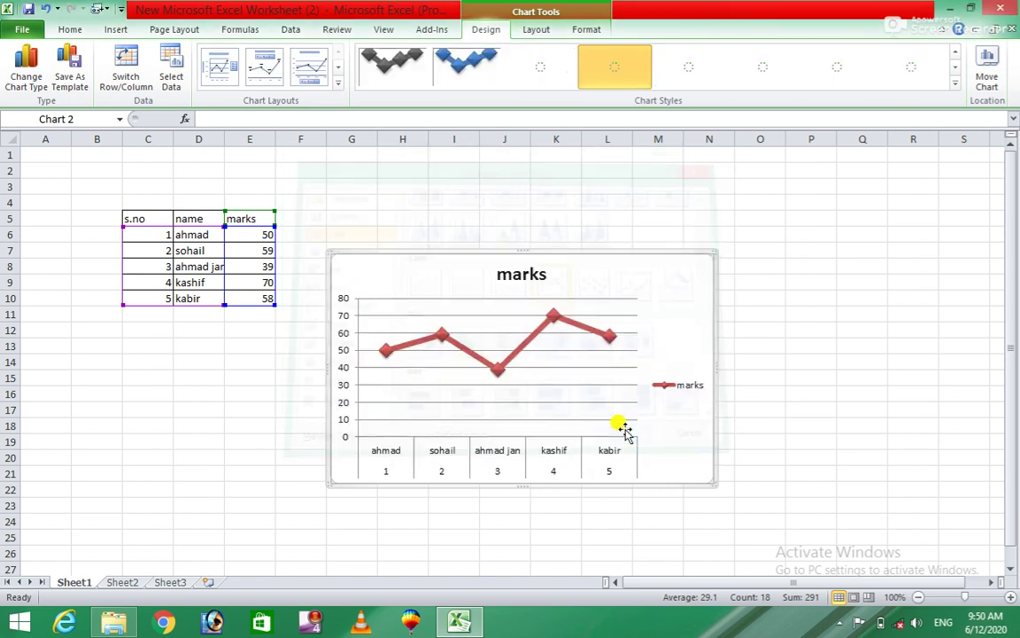
Apply the red chart style with a pink shaded plot area.
click(956, 85)
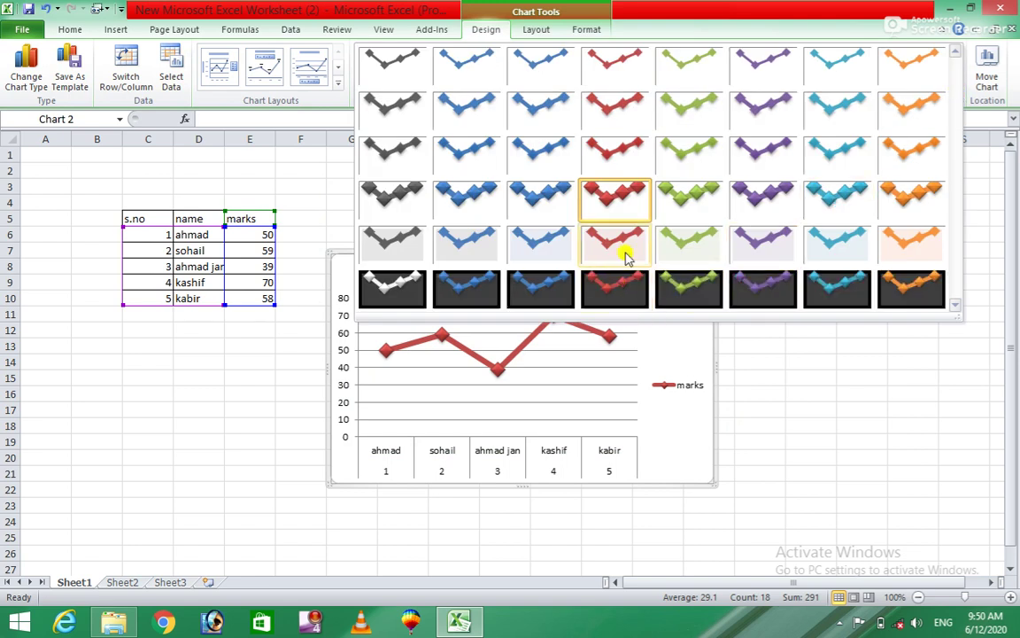
click(624, 255)
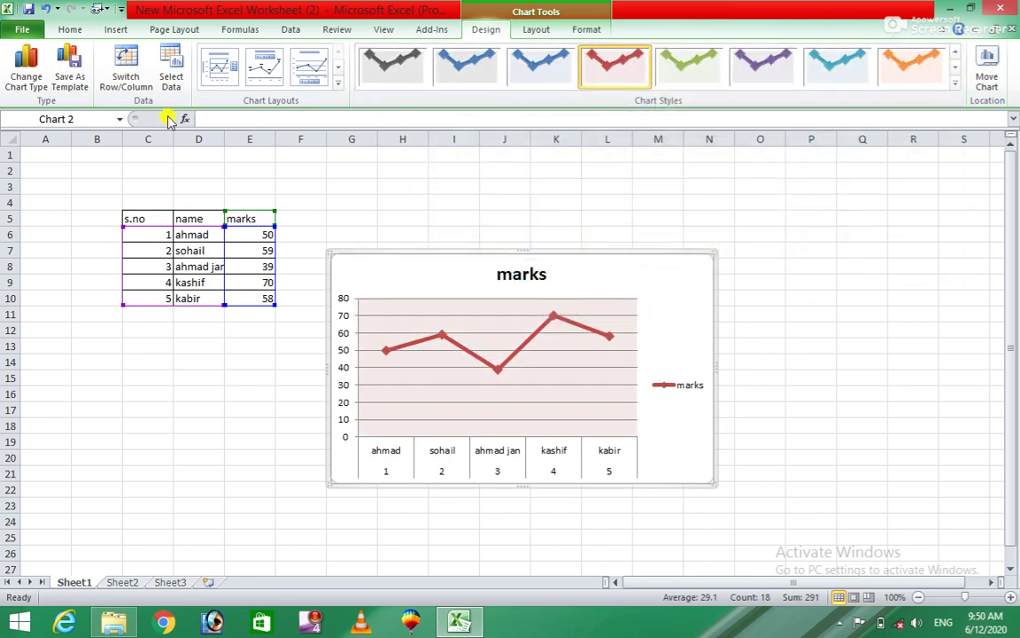
click(32, 82)
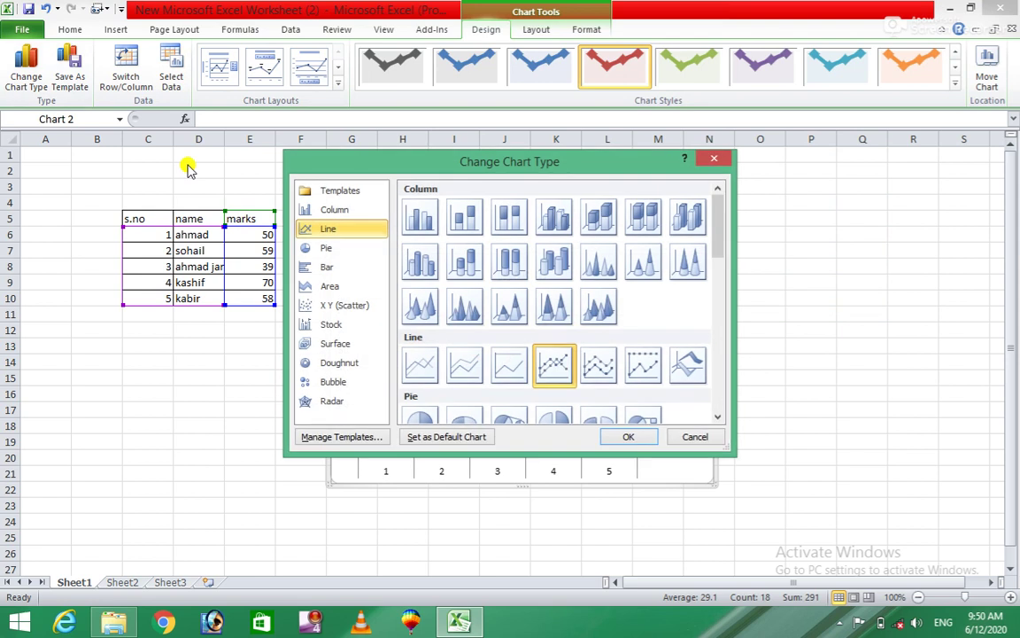
Change the chart to the 3-D Clustered Cylinder column type.
click(341, 210)
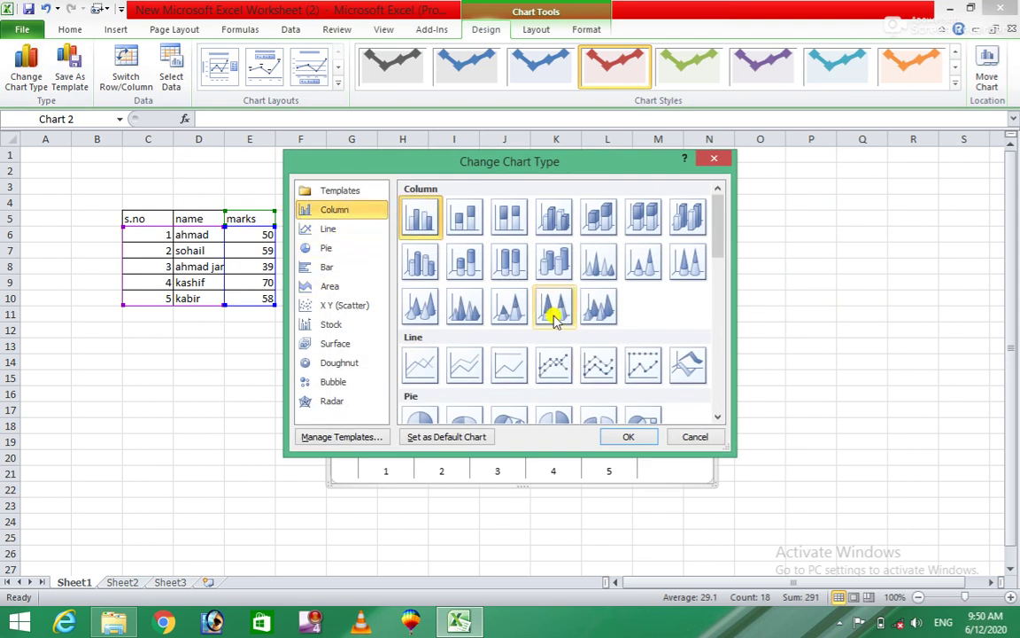
drag(717, 229, 716, 387)
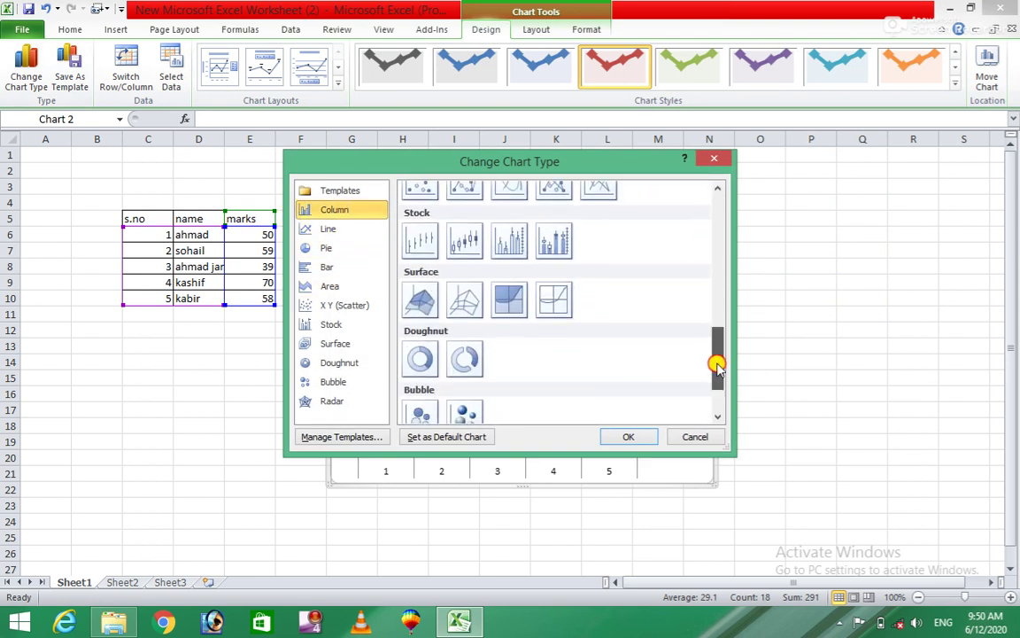
drag(716, 387, 752, 198)
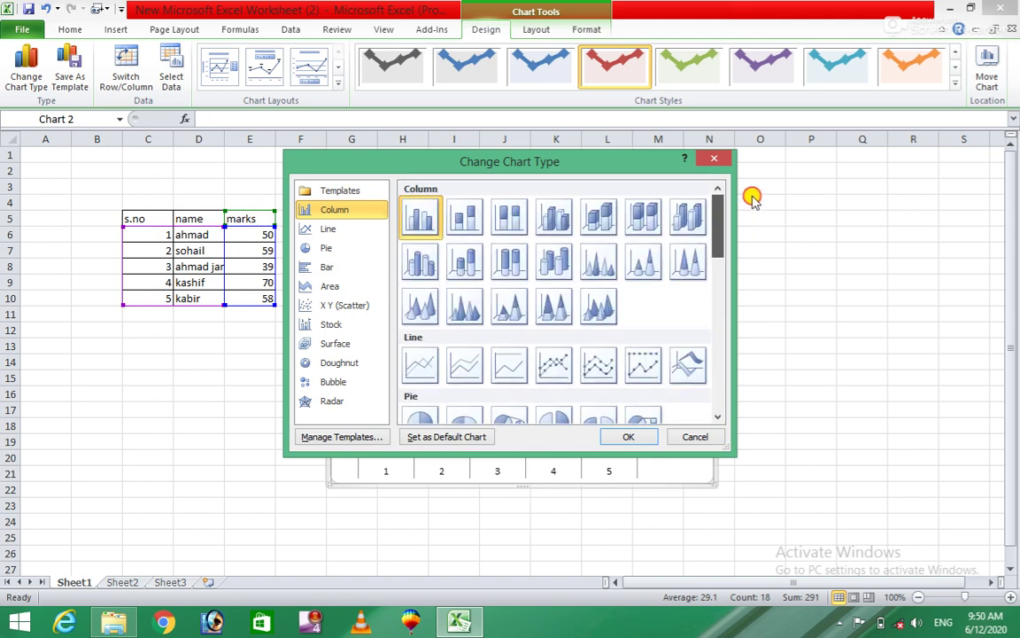
click(428, 275)
click(611, 436)
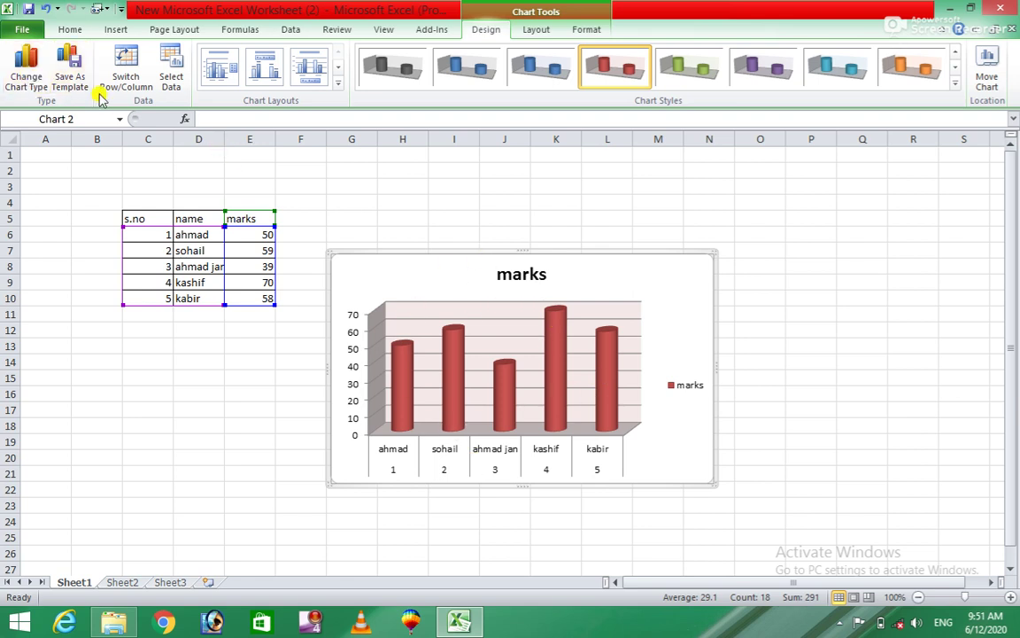
click(69, 63)
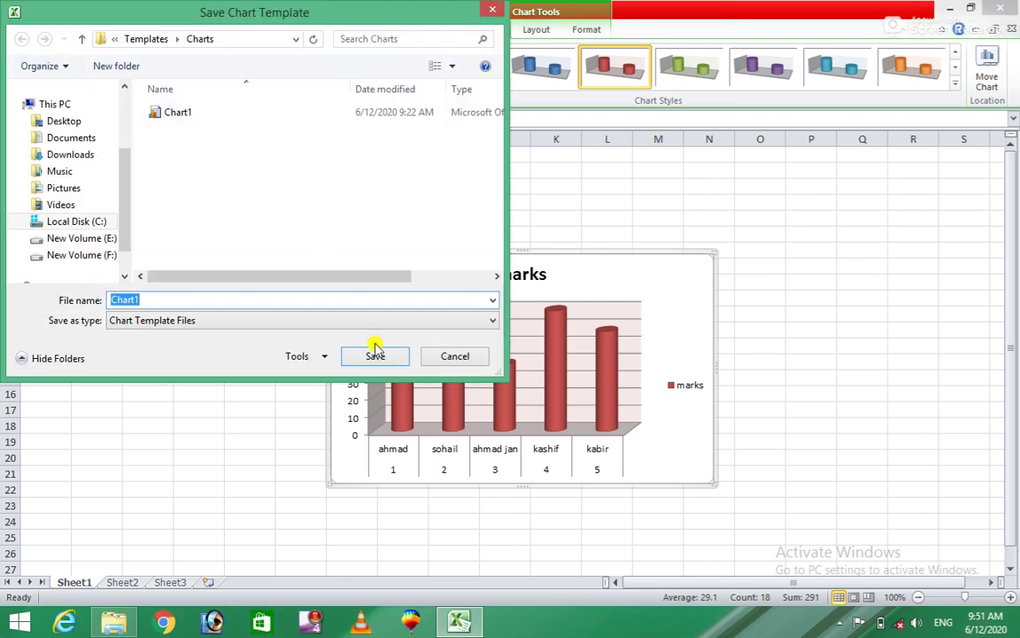
Save the chart template as Chart1 on the Desktop, test-open it, then restore Excel.
click(62, 120)
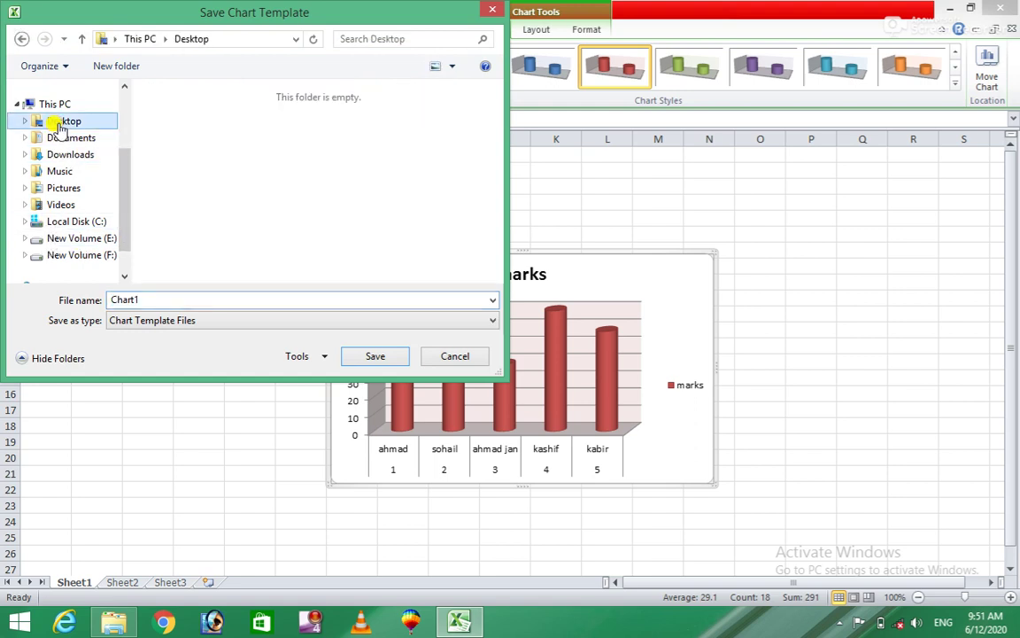
click(377, 361)
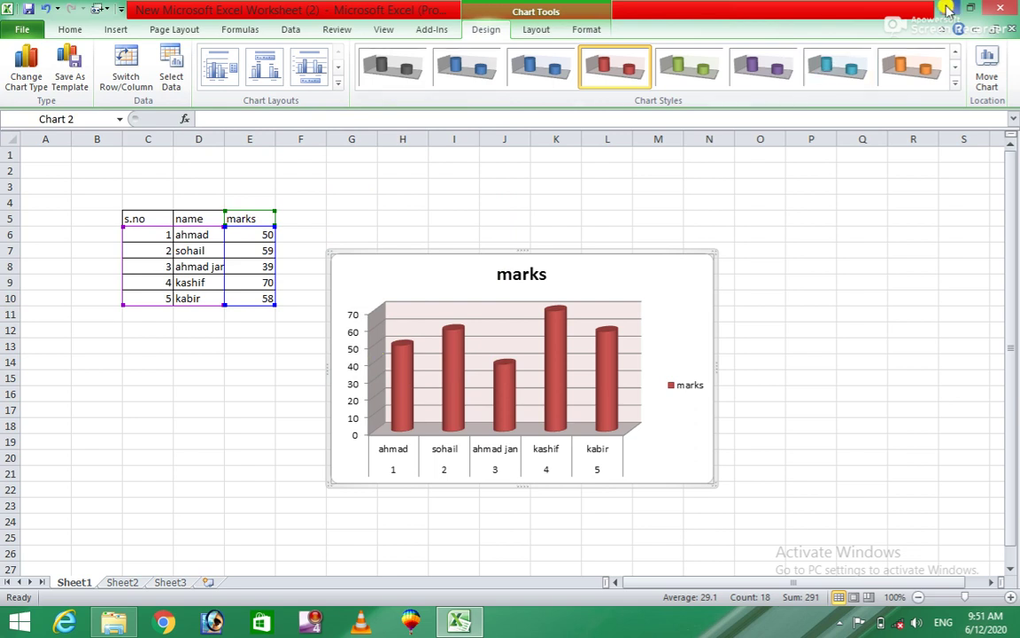
click(948, 8)
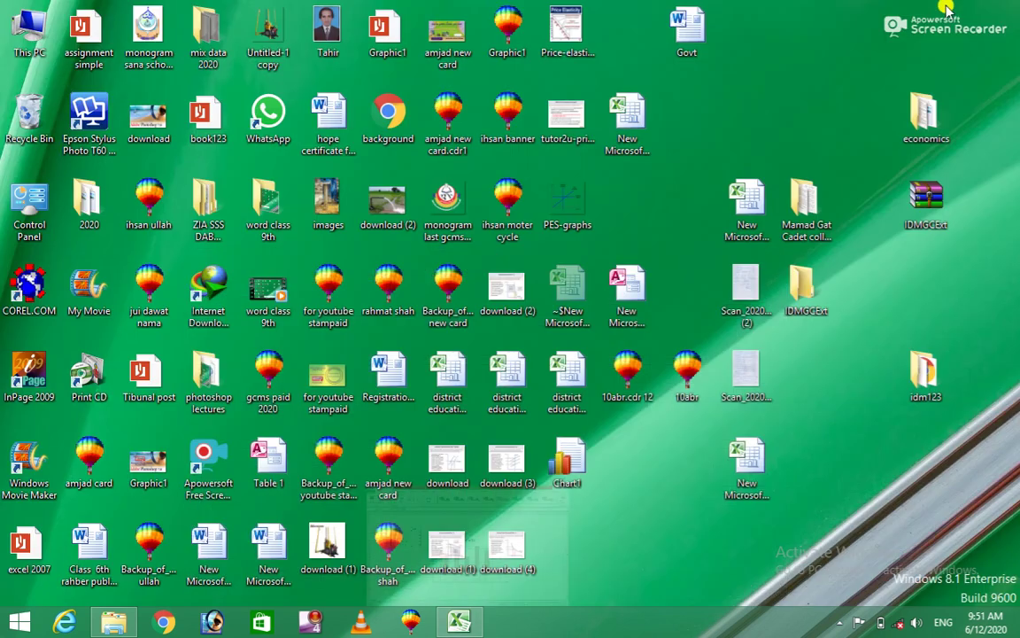
double_click(571, 461)
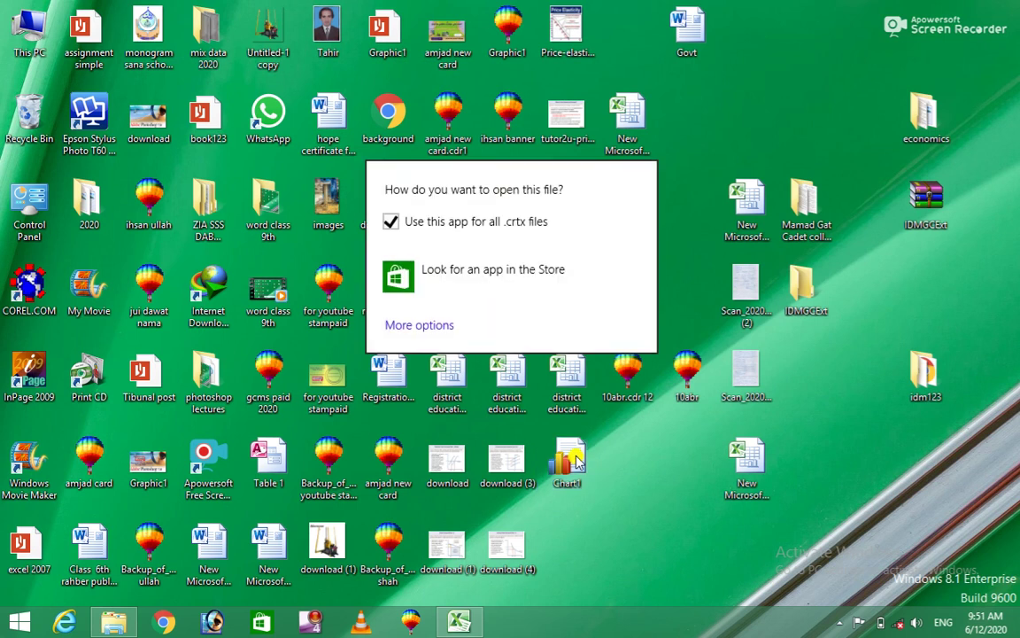
key(Escape)
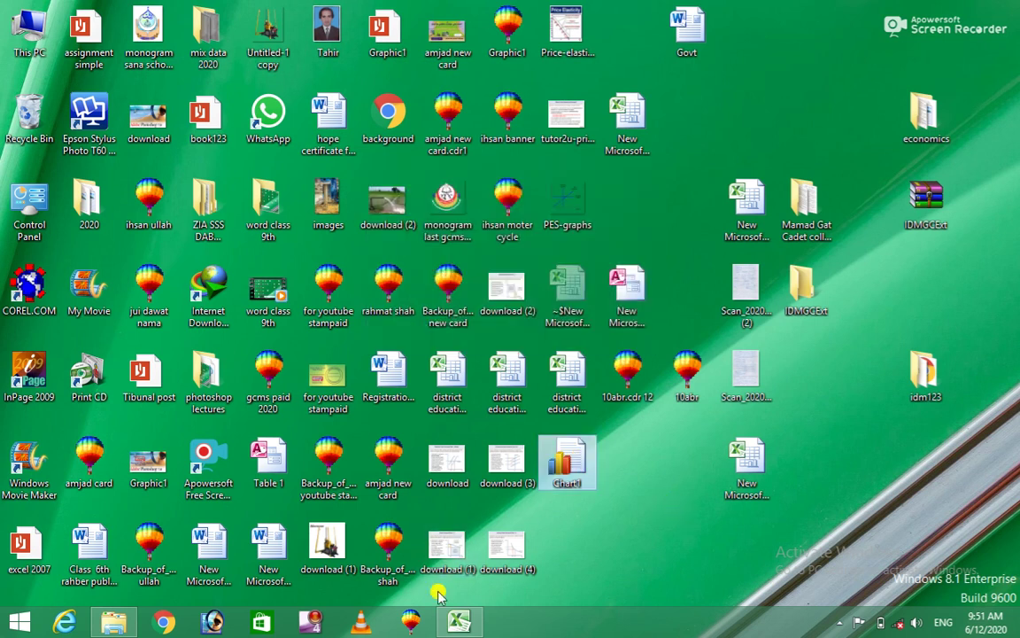
click(459, 623)
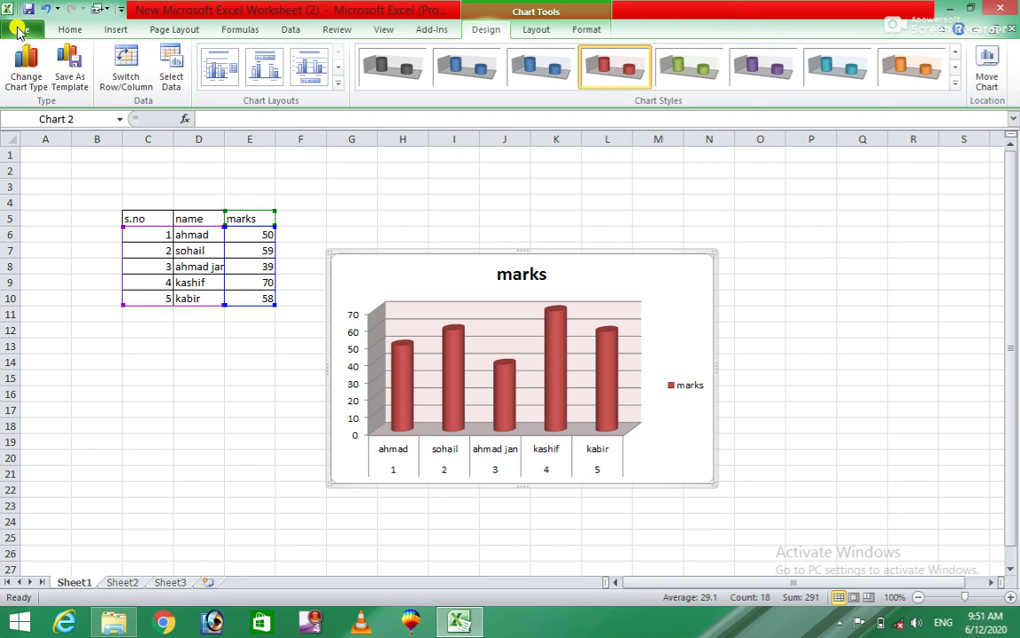
click(20, 31)
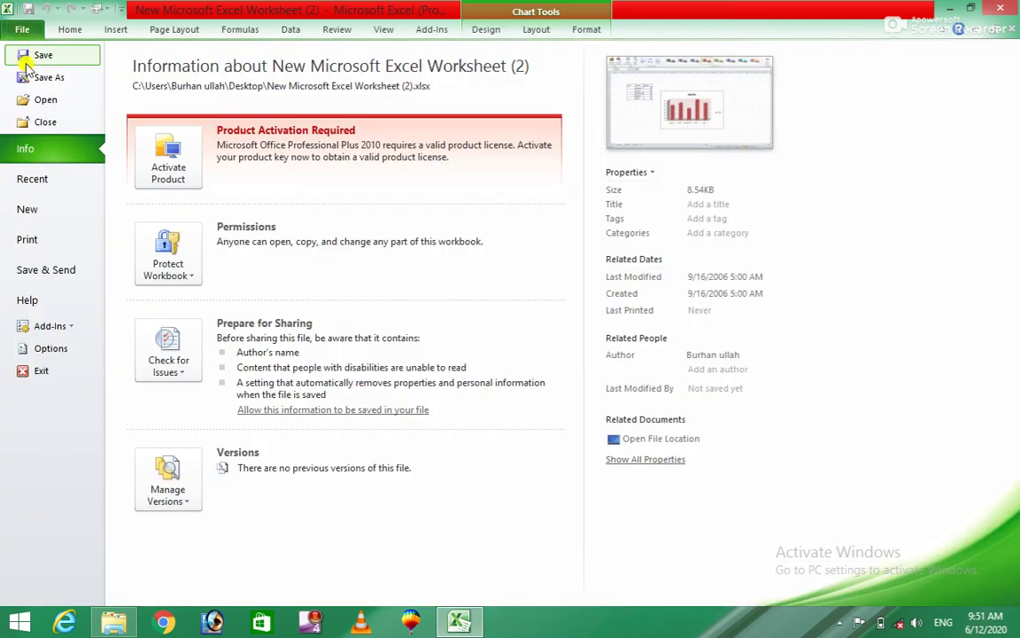
click(36, 121)
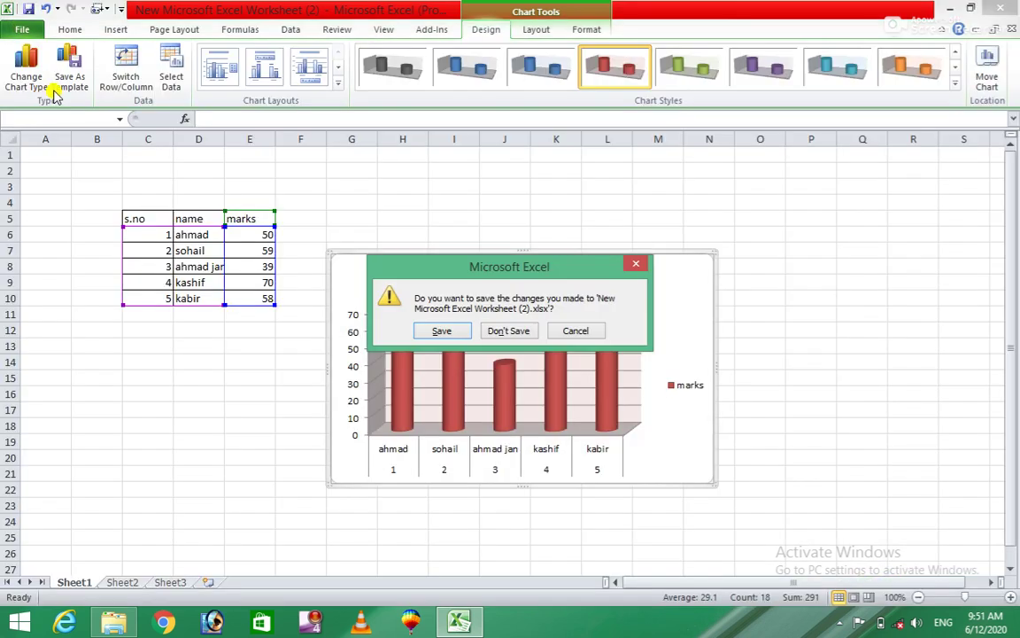
click(590, 333)
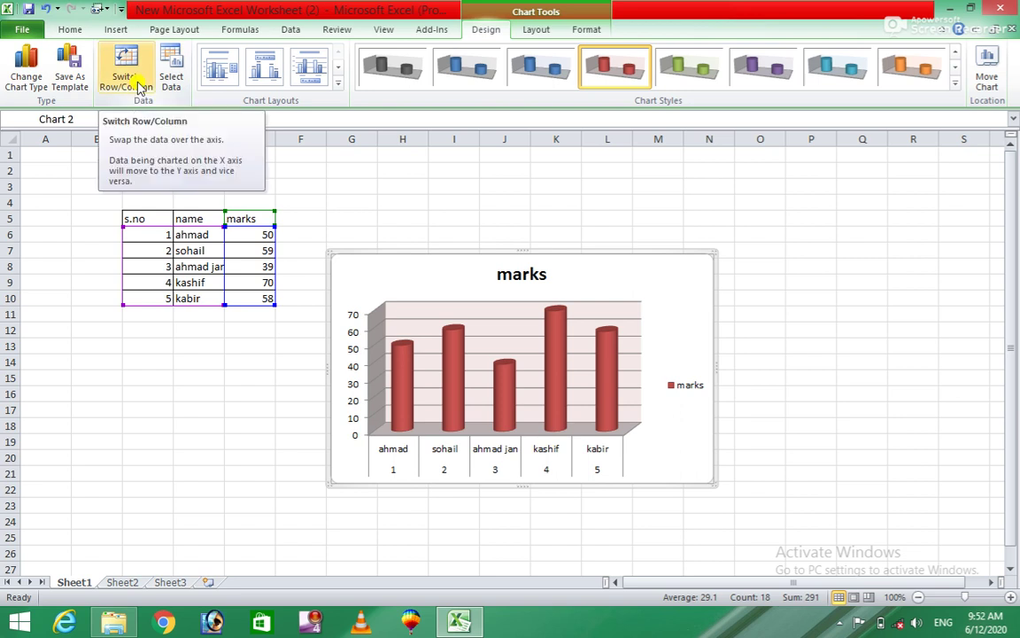
click(133, 78)
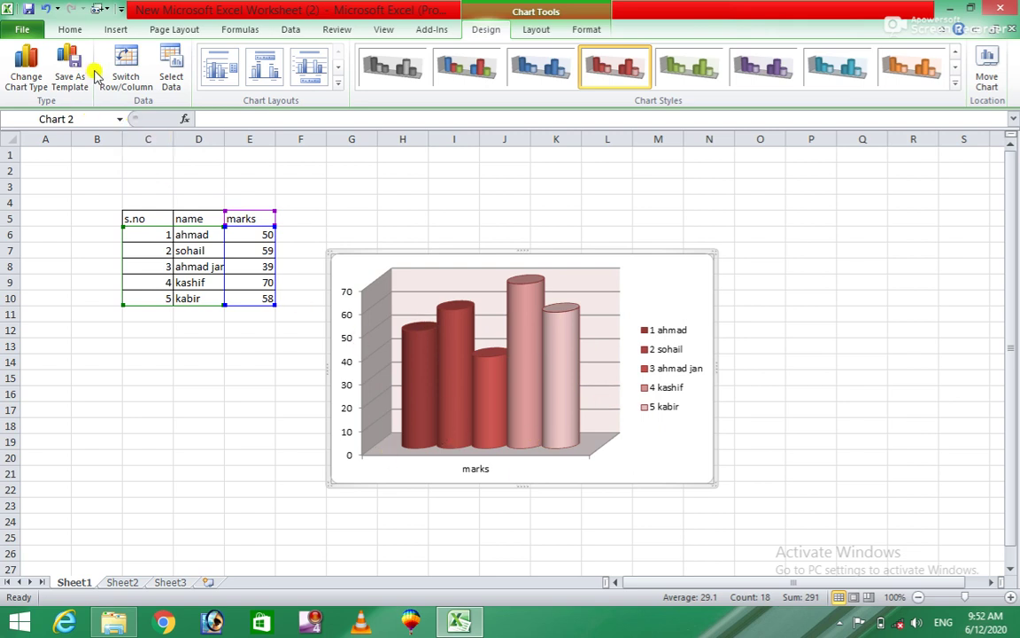
click(133, 65)
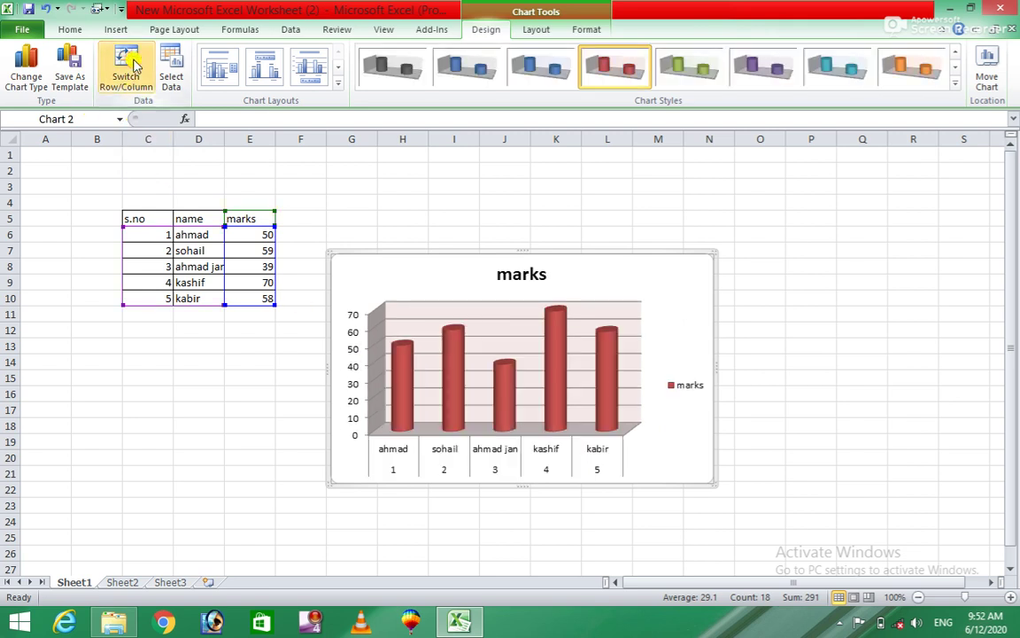
click(135, 66)
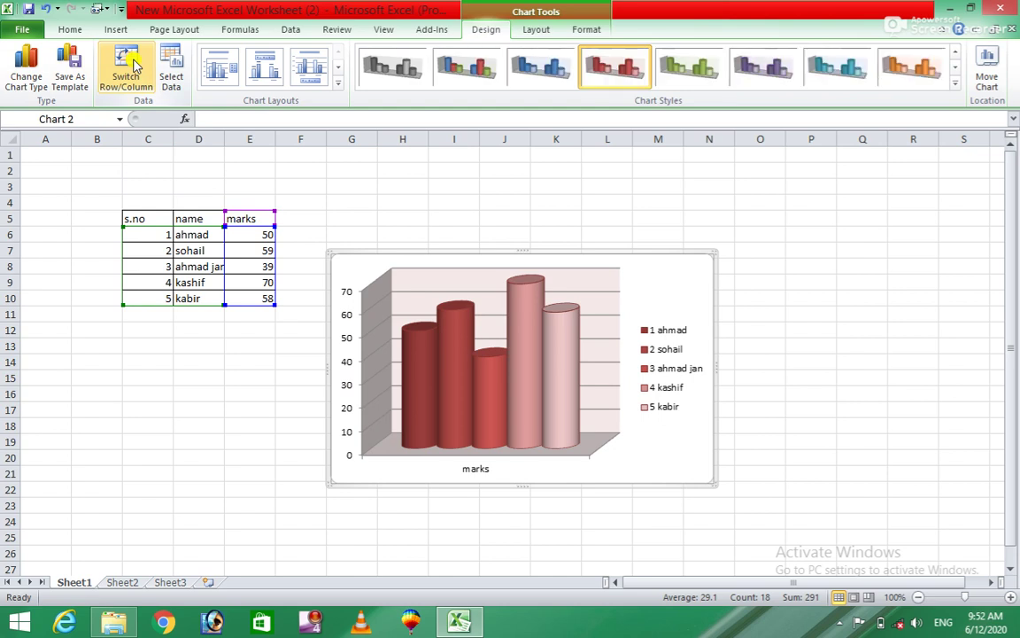
click(135, 65)
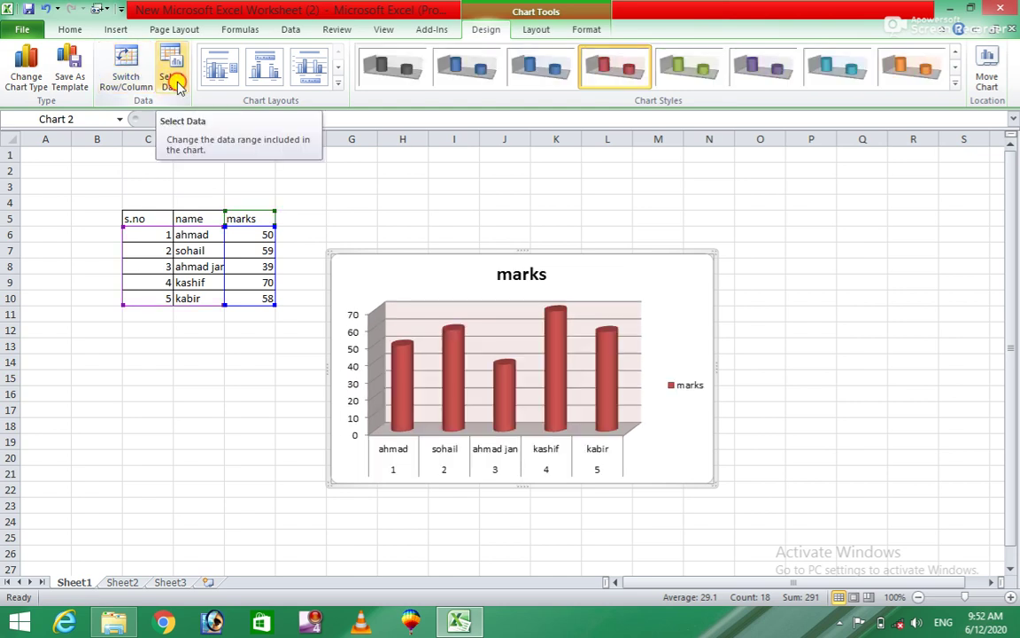
Start adding a second series in Select Data, then cancel so the marks chart keeps one series.
click(171, 80)
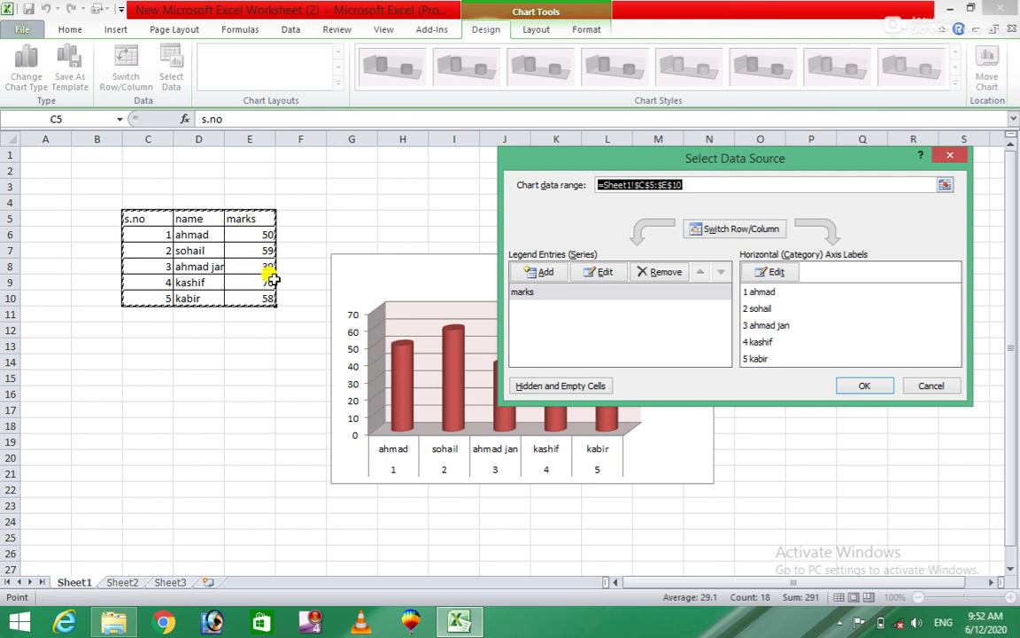
click(540, 271)
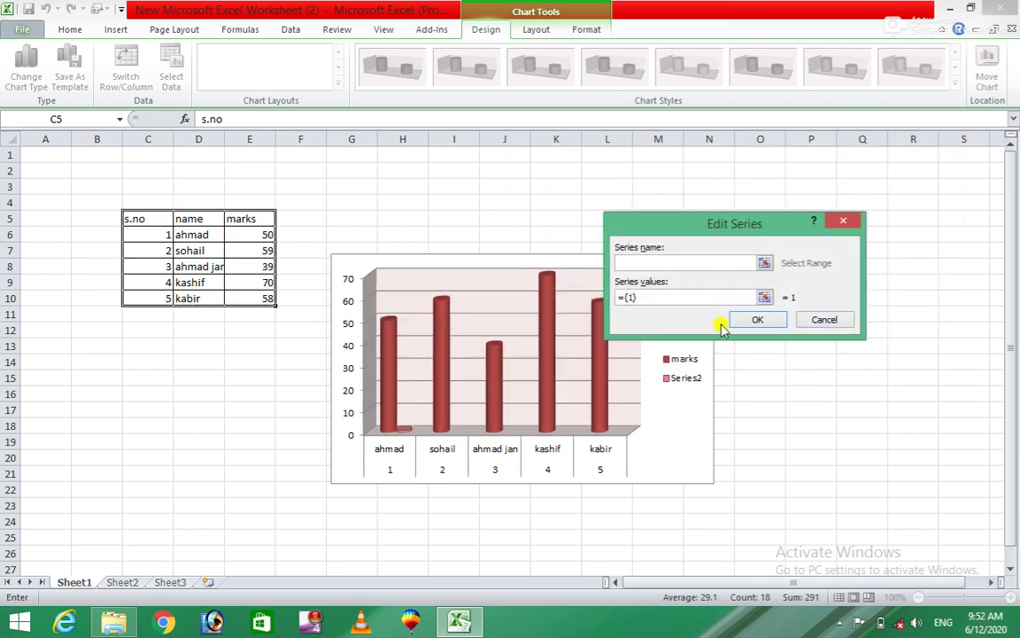
click(824, 320)
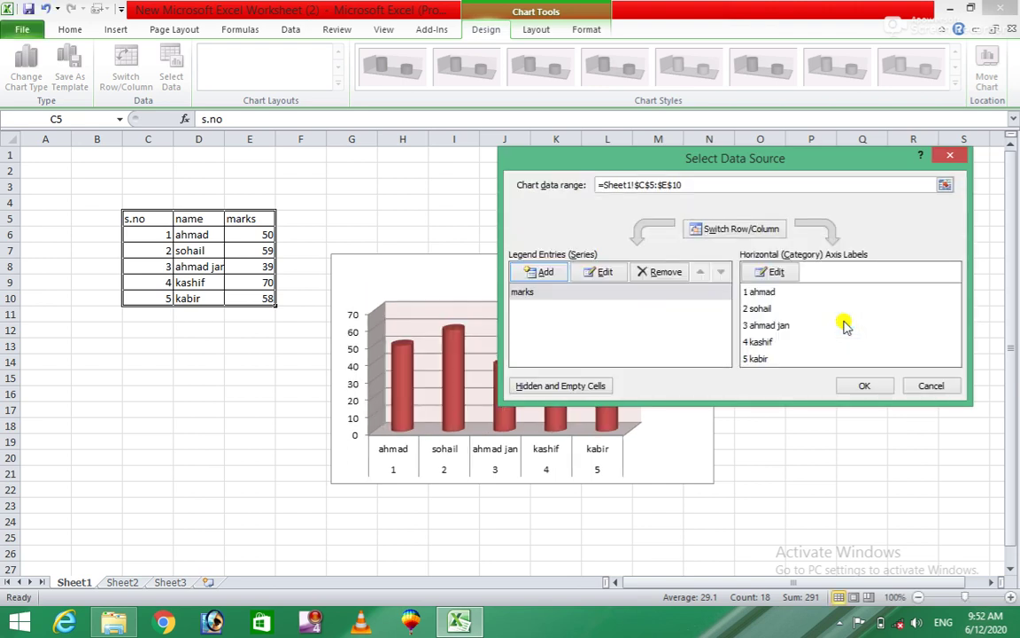
click(950, 156)
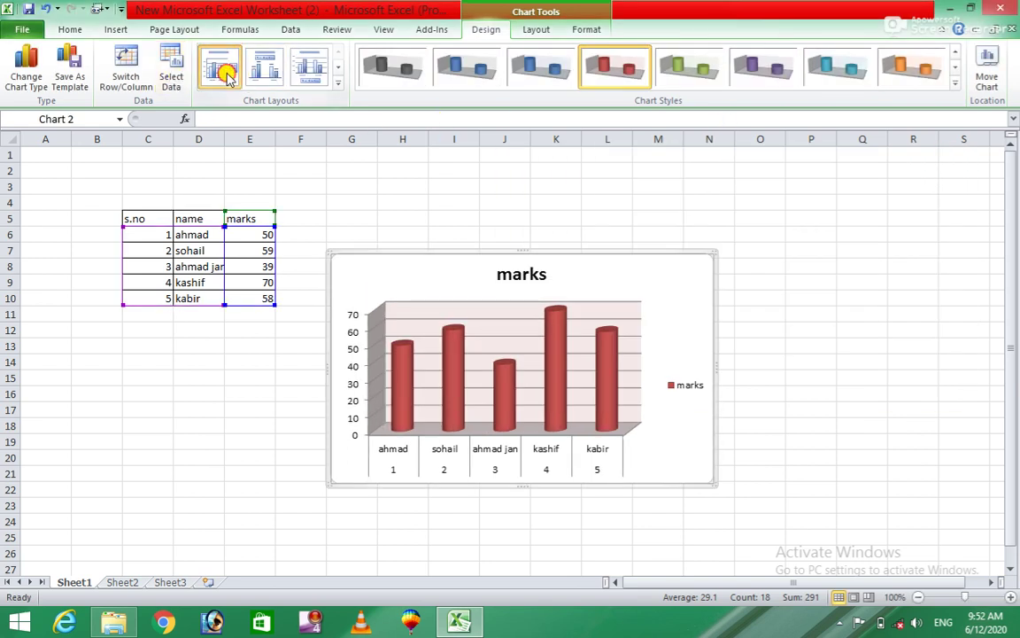
Try several chart layouts, settling on Layout 2 with title, top legend and value labels.
click(263, 69)
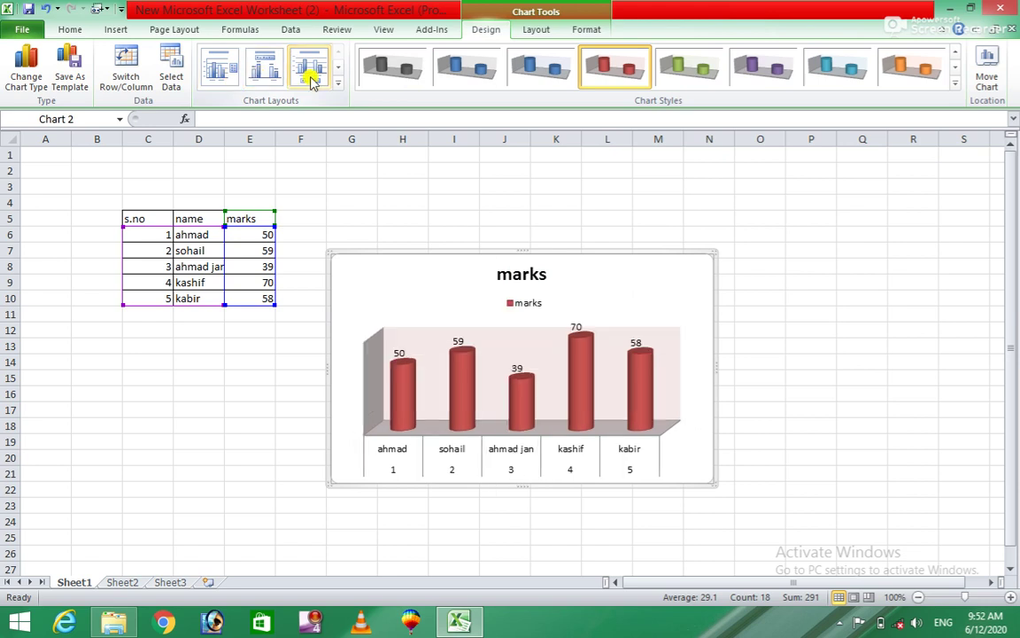
click(312, 71)
click(337, 82)
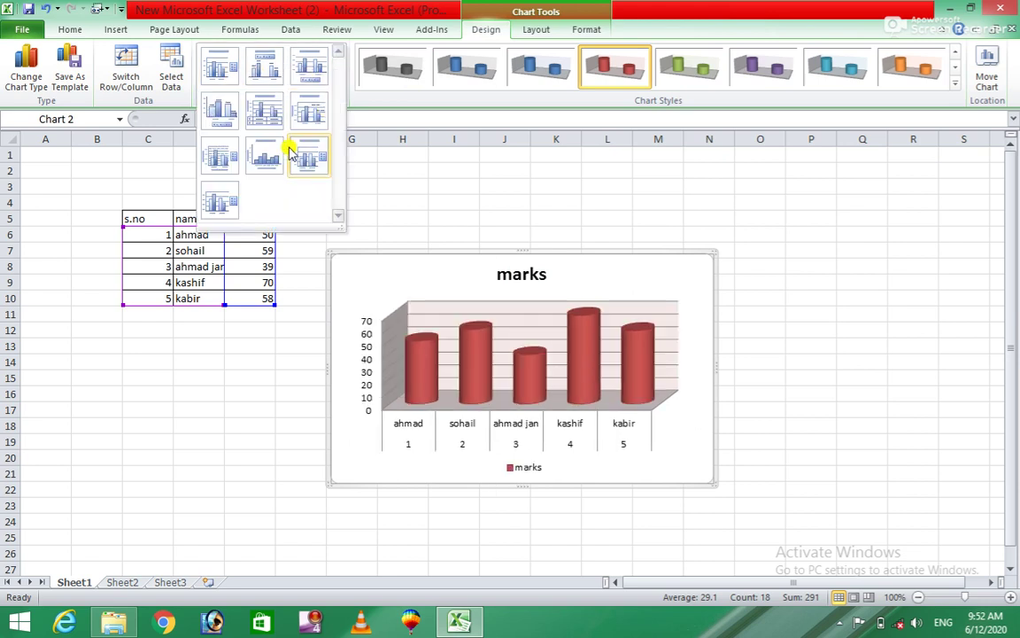
click(223, 200)
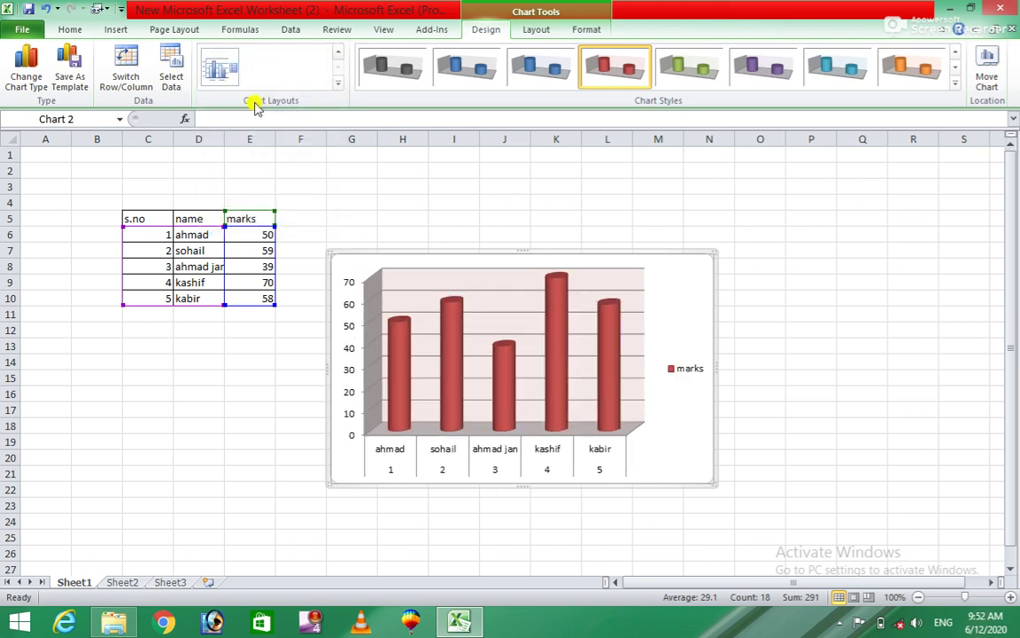
click(337, 82)
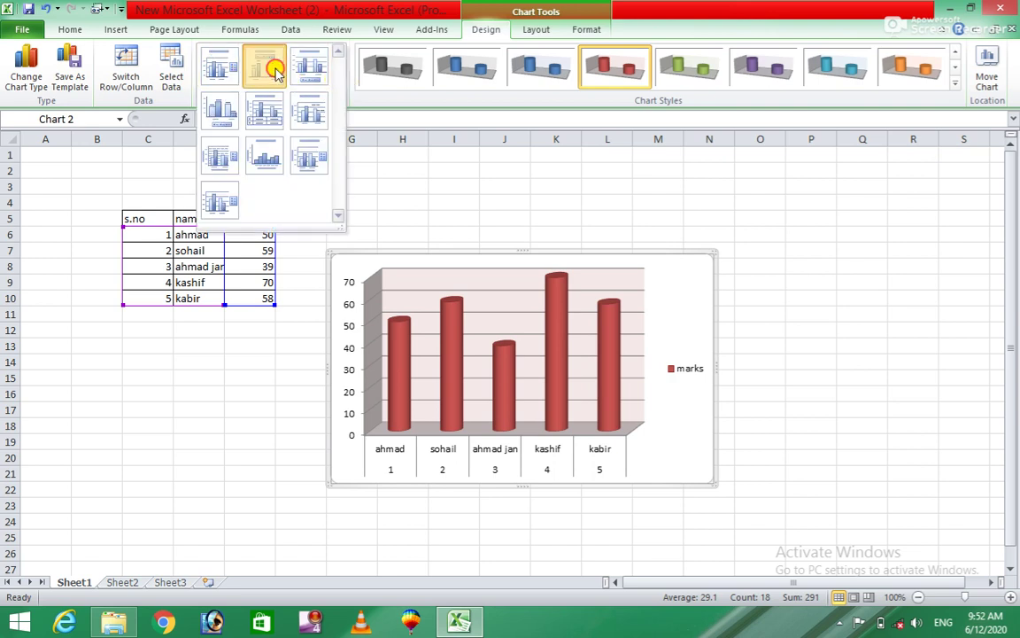
click(271, 67)
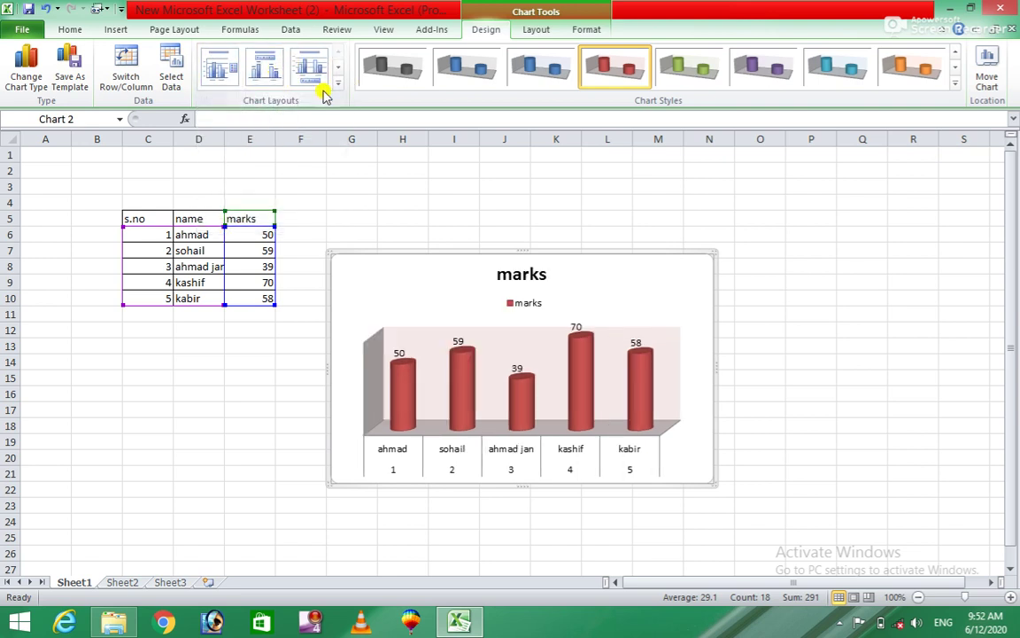
click(954, 81)
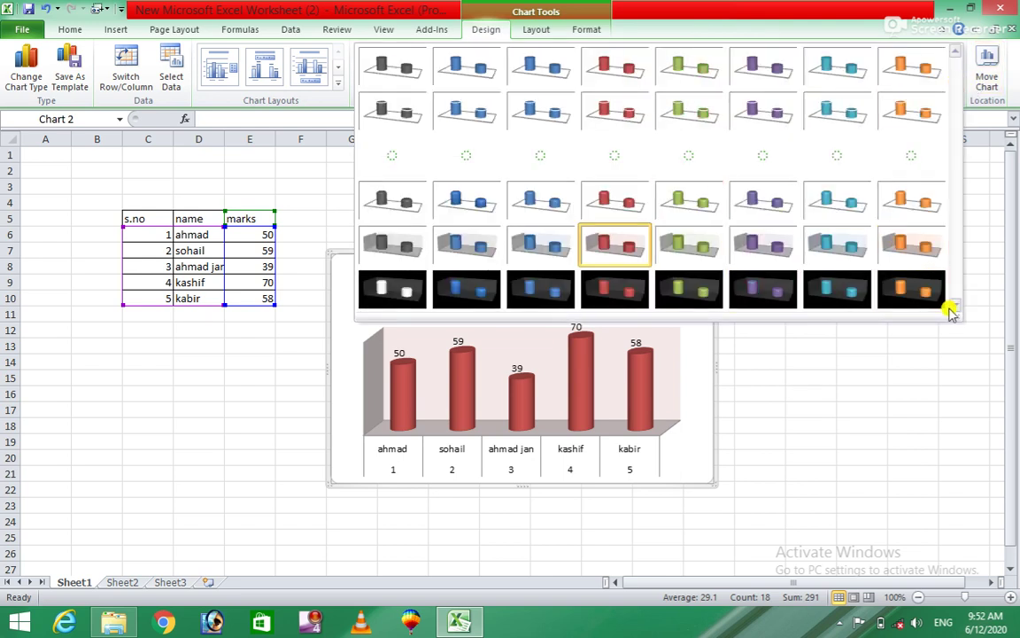
Apply the cyan 3-D chart style from the fifth gallery row, making the cylinders blue.
click(841, 239)
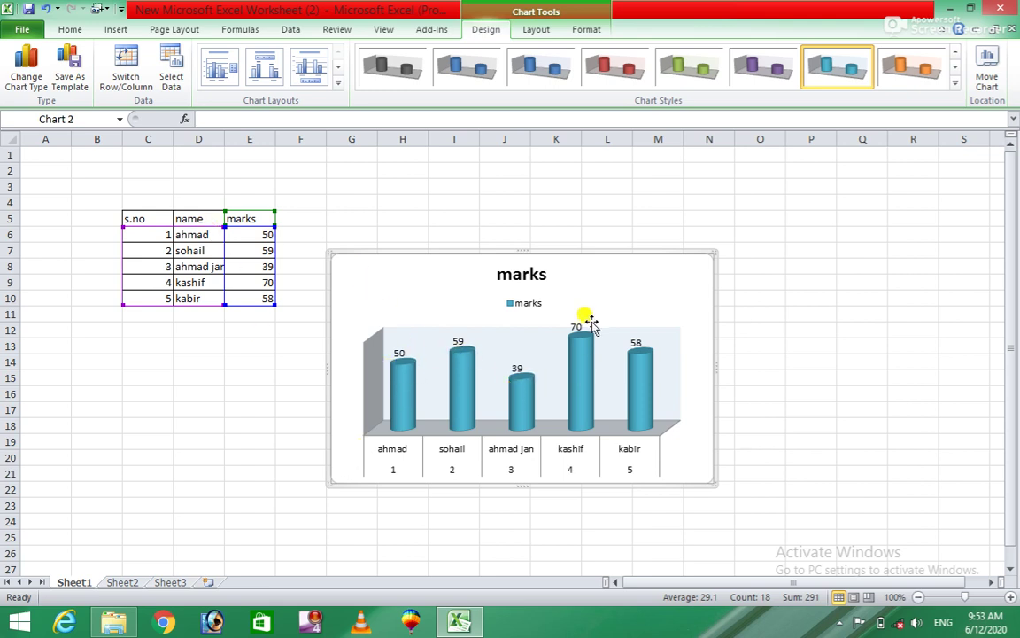
mouse_move(641, 352)
click(987, 75)
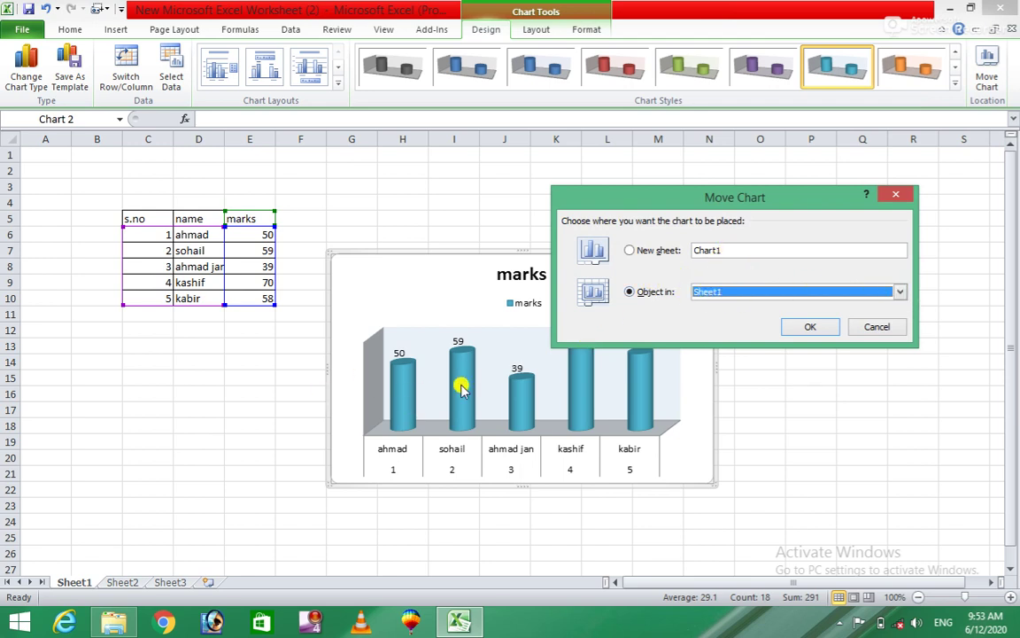
click(898, 294)
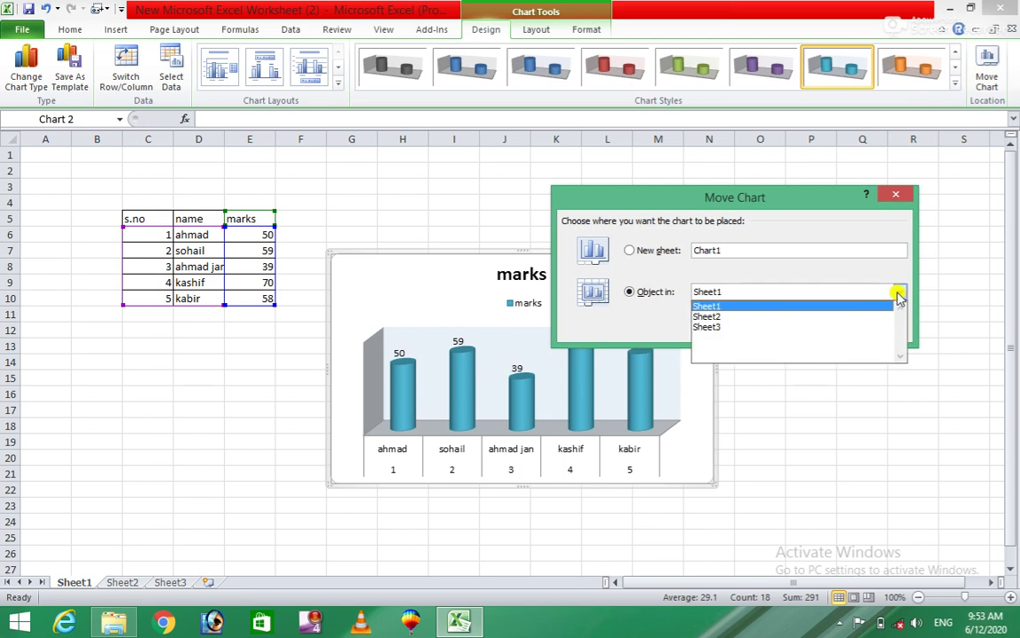
click(710, 317)
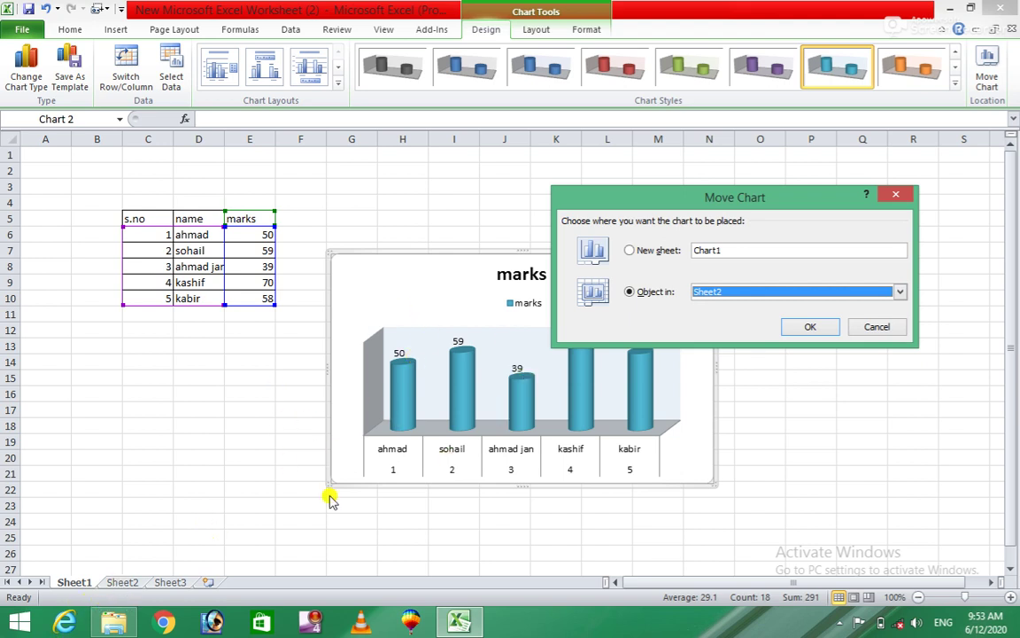
click(807, 330)
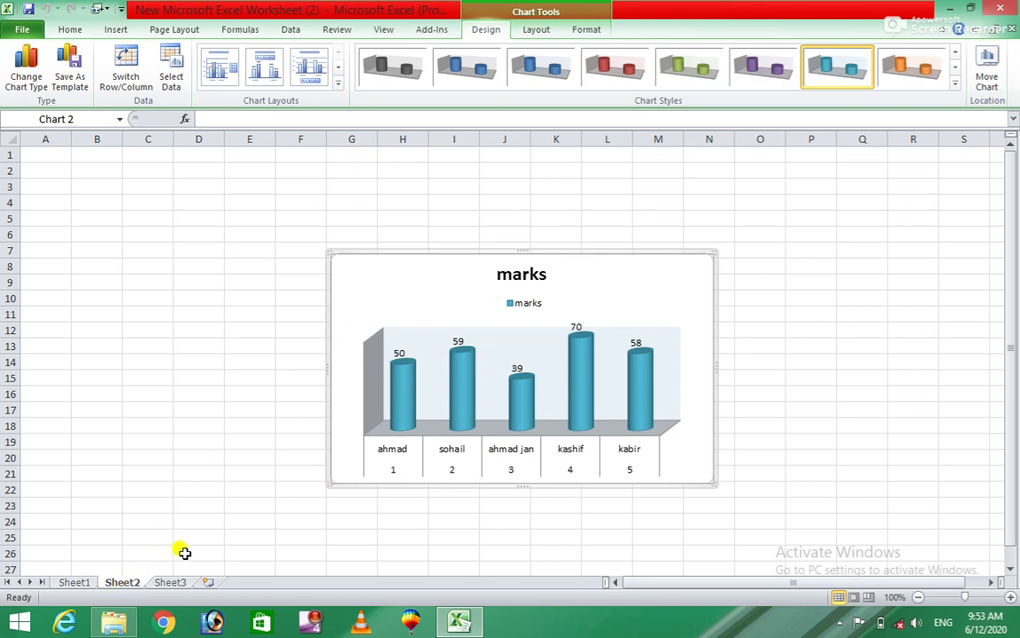
click(502, 353)
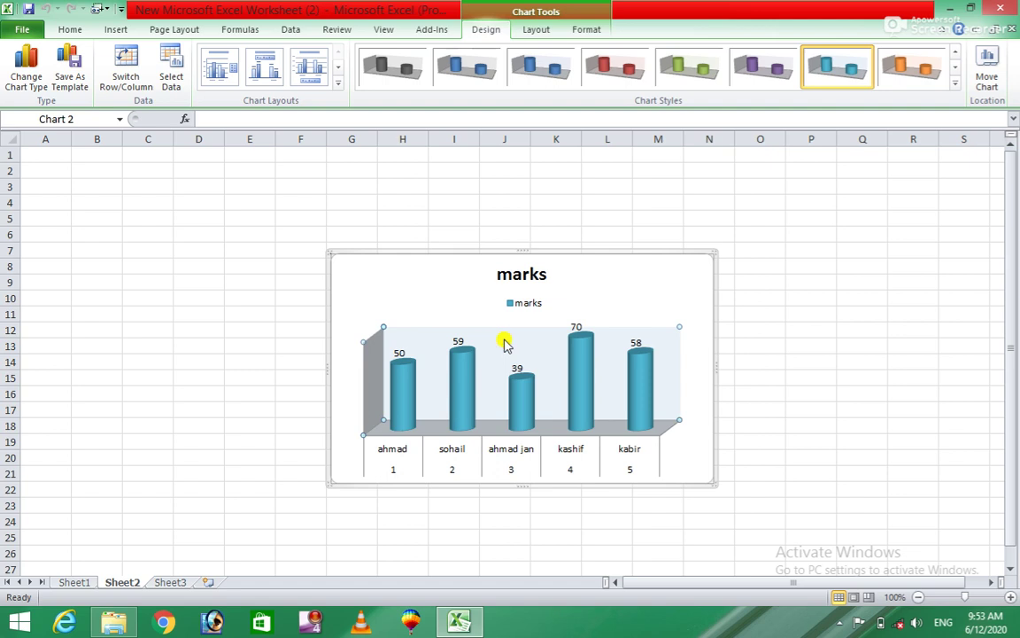
click(74, 584)
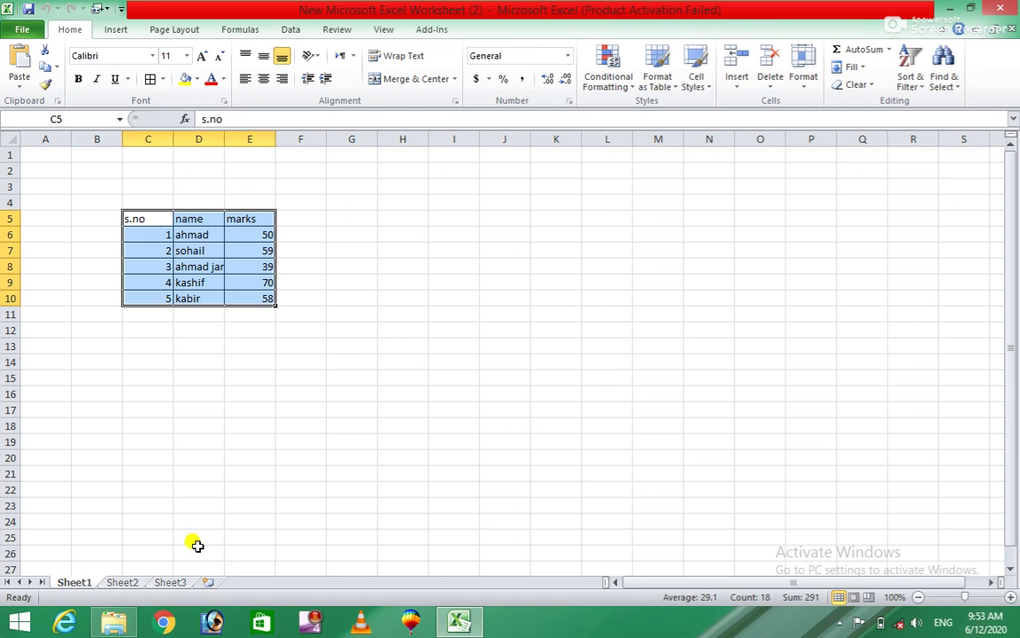
click(116, 585)
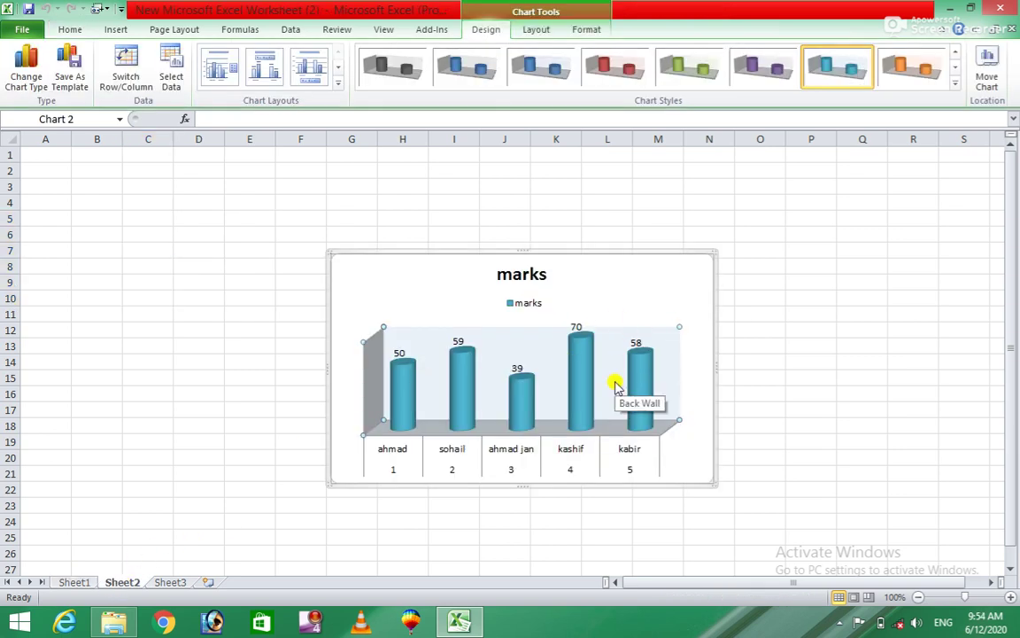
click(985, 69)
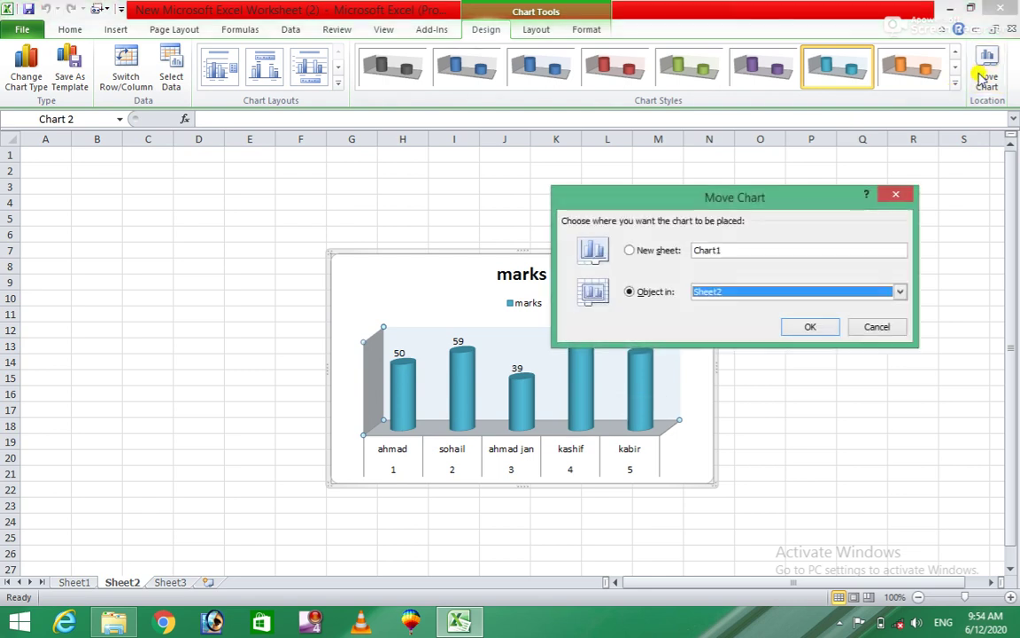
click(897, 292)
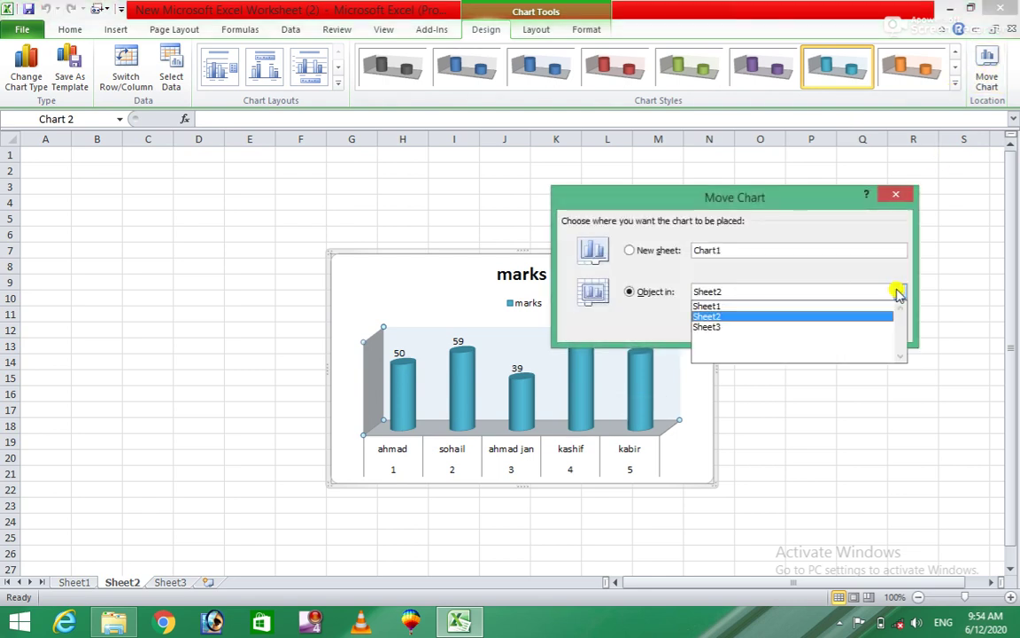
click(804, 305)
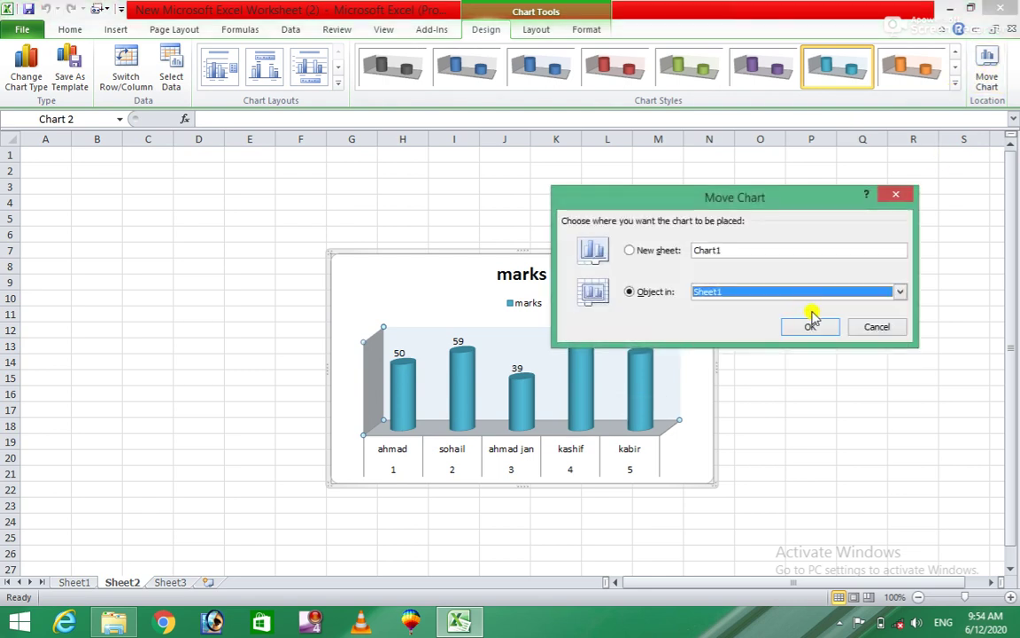
click(812, 326)
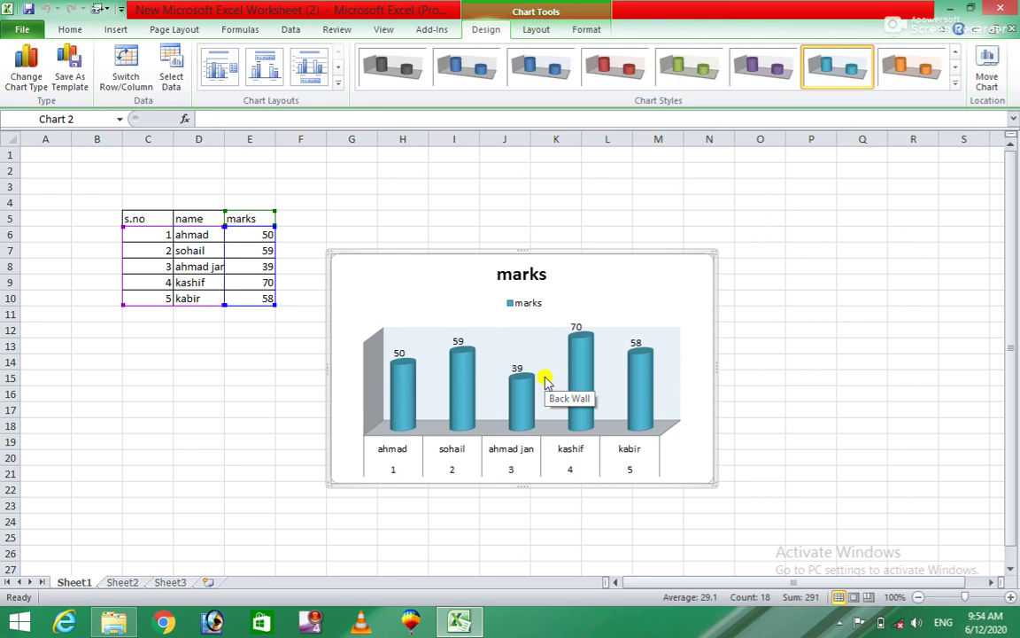
Preview the marks as a line chart with markers, then as exploded and 3-D pies.
click(117, 29)
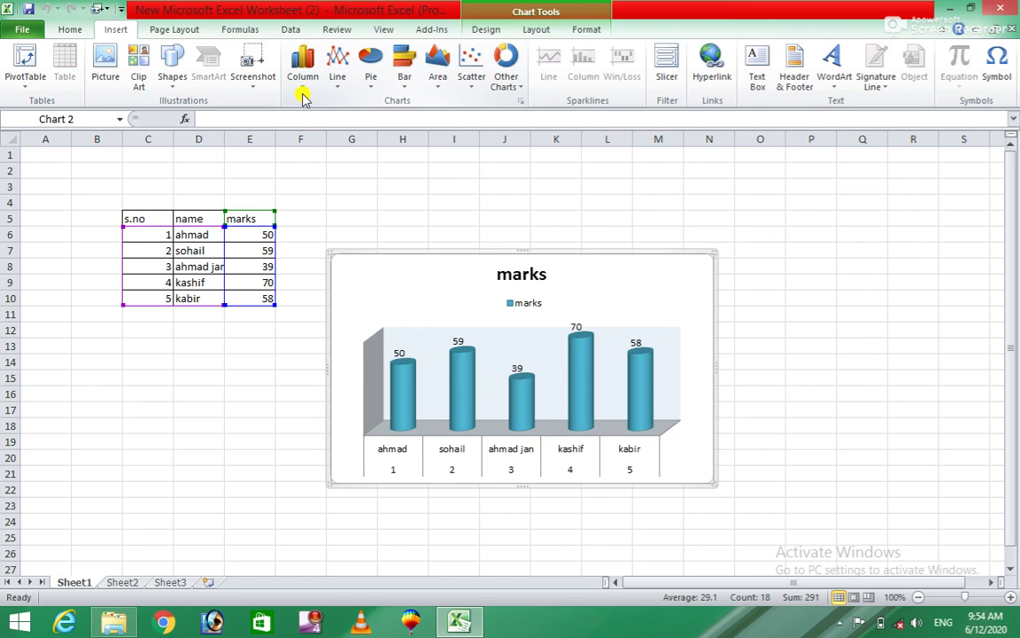
click(341, 89)
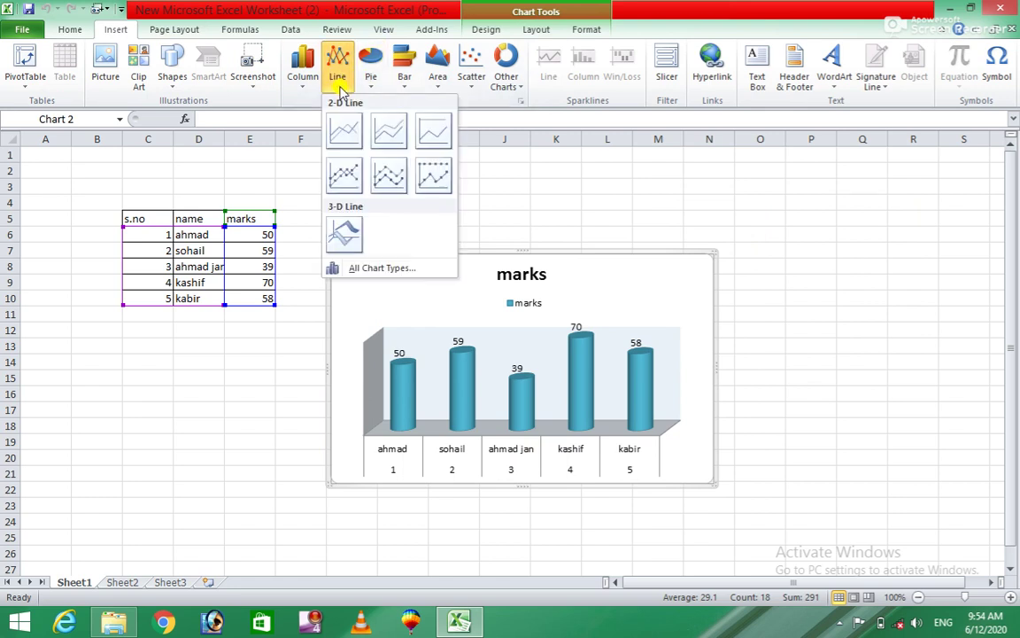
click(354, 178)
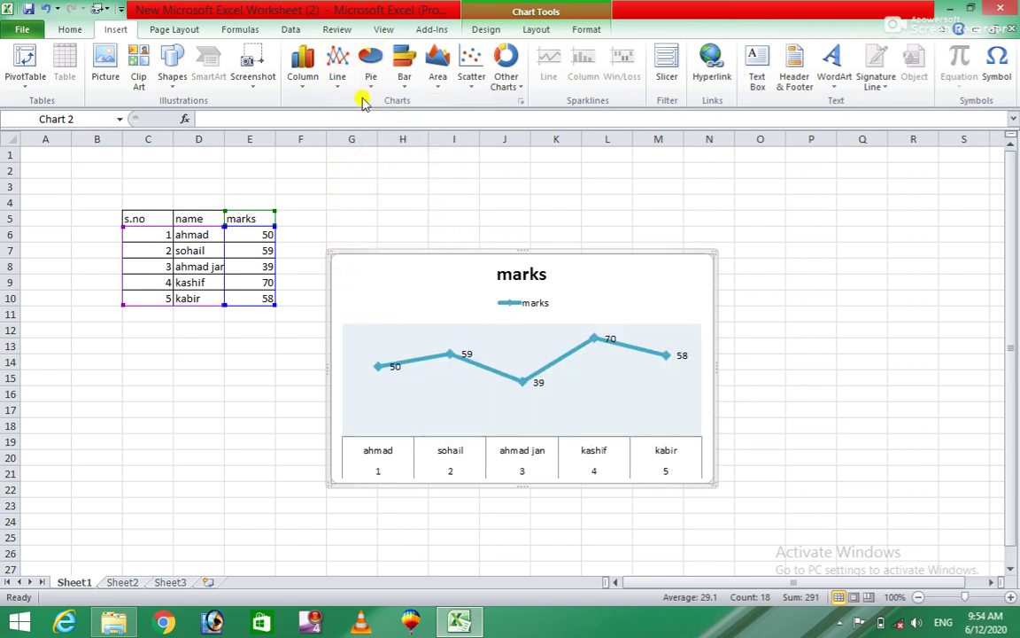
click(371, 71)
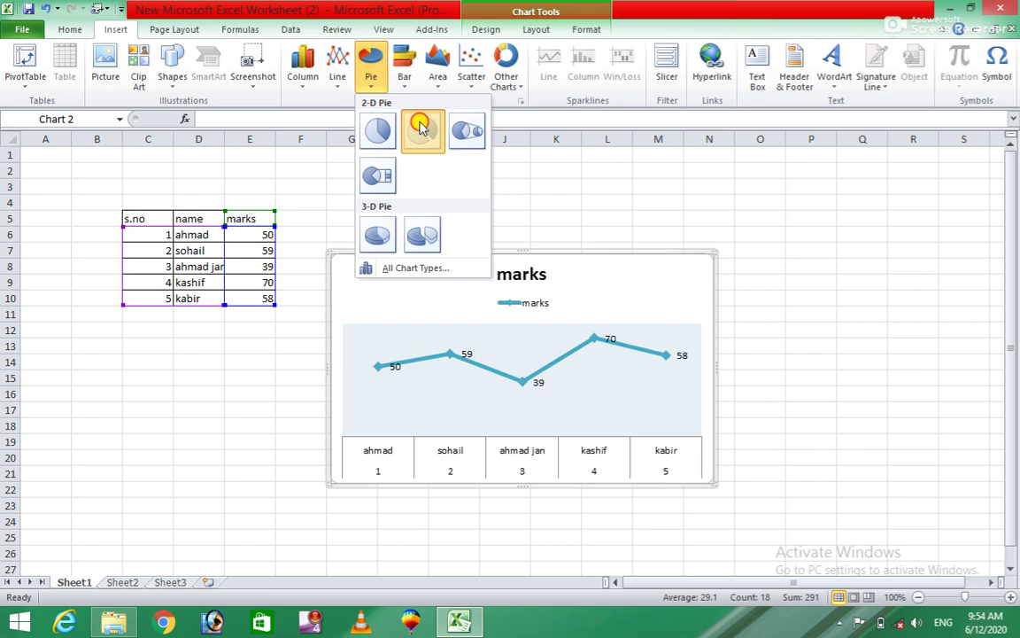
click(420, 129)
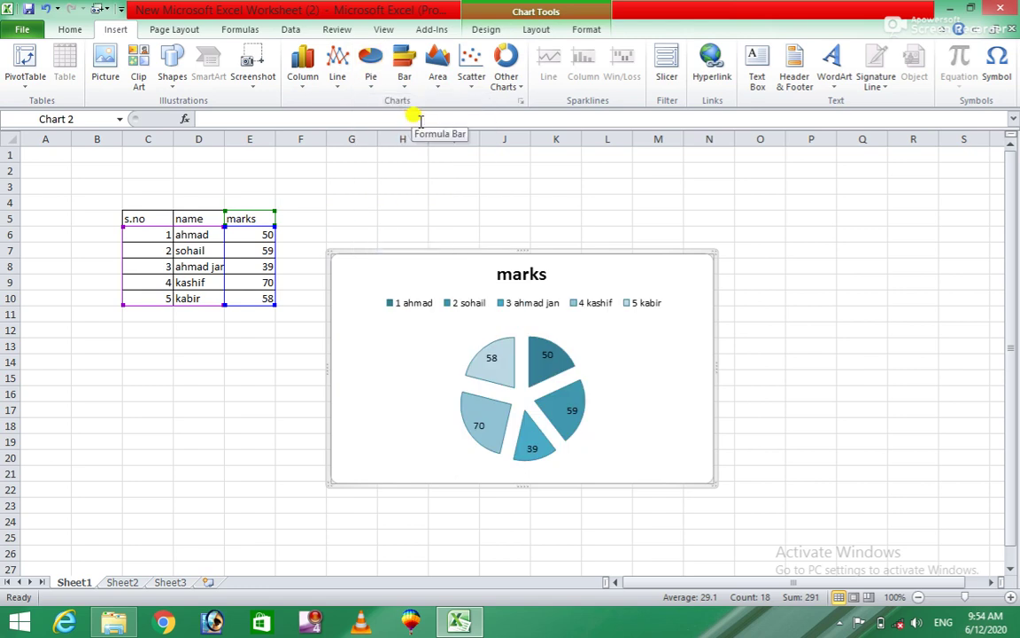
click(374, 82)
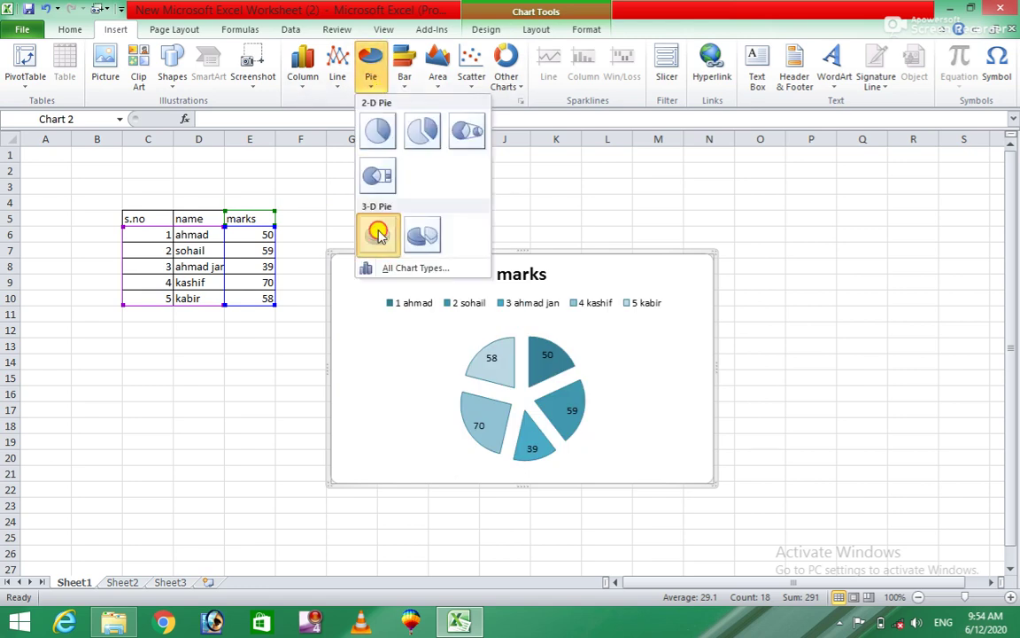
click(379, 232)
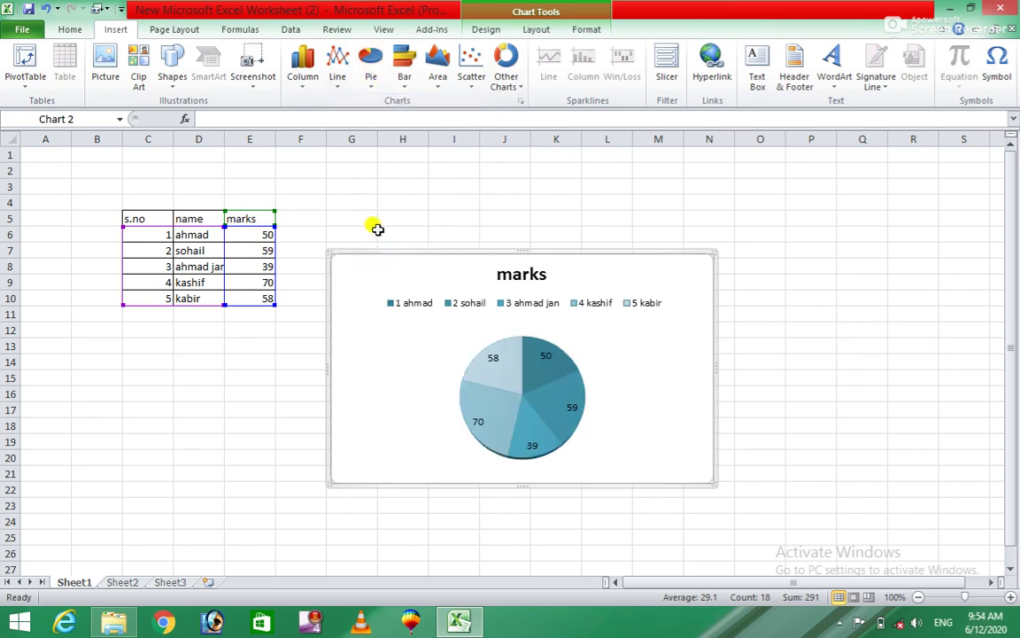
Try cylinder and cone bar charts, then 3-D, block 3-D and flat 2-D area charts.
click(405, 78)
click(413, 250)
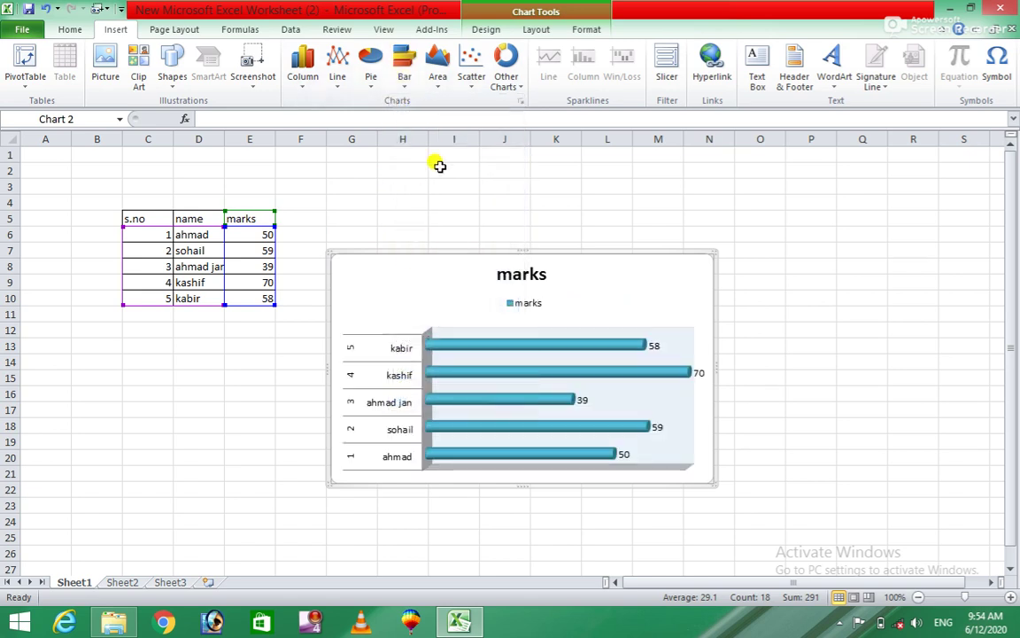
click(405, 78)
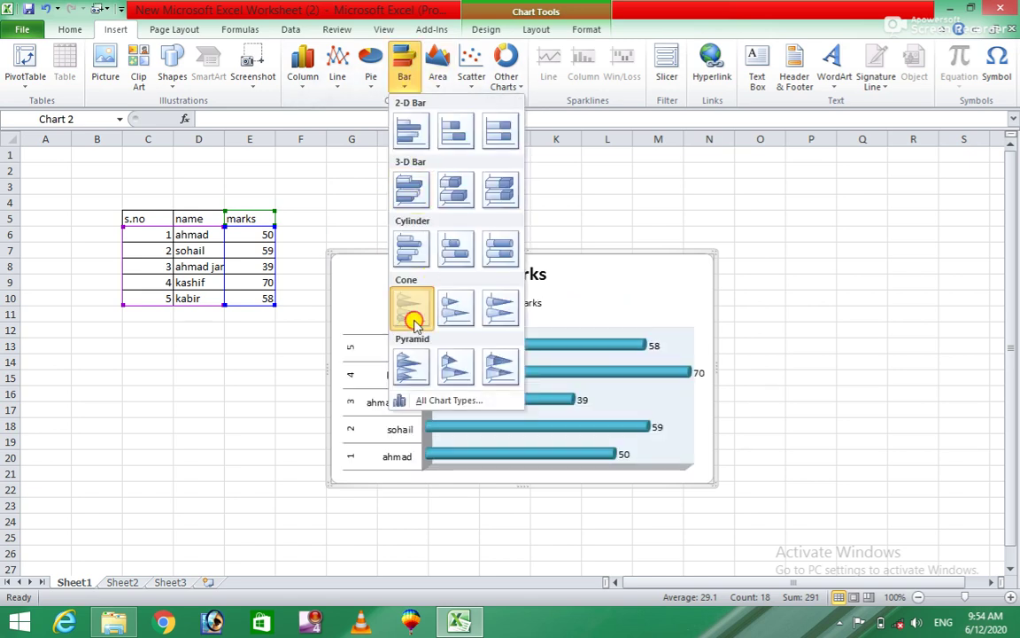
click(410, 308)
click(439, 78)
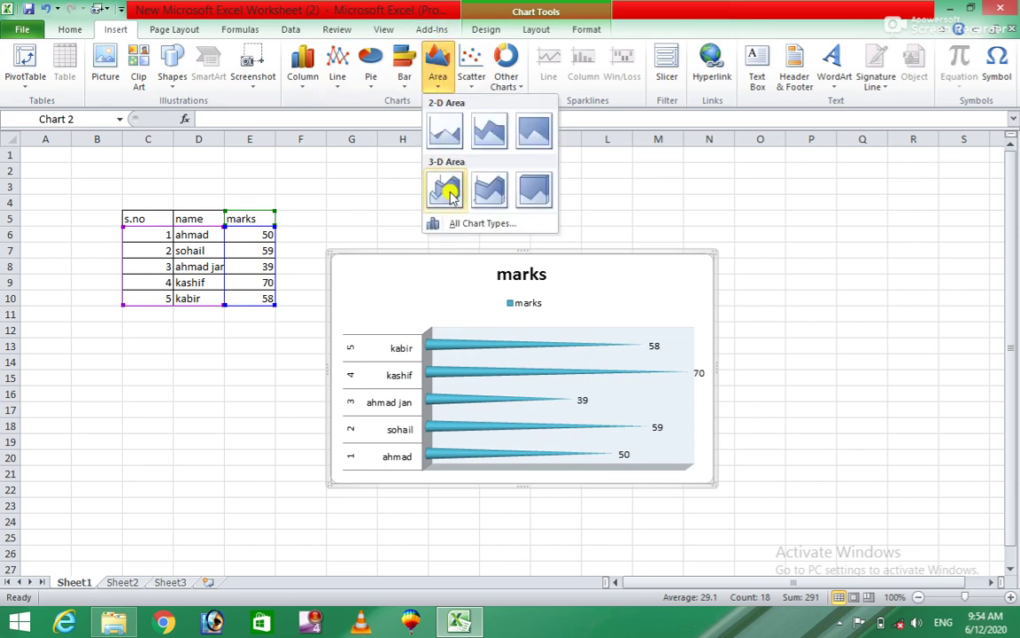
click(446, 191)
click(438, 76)
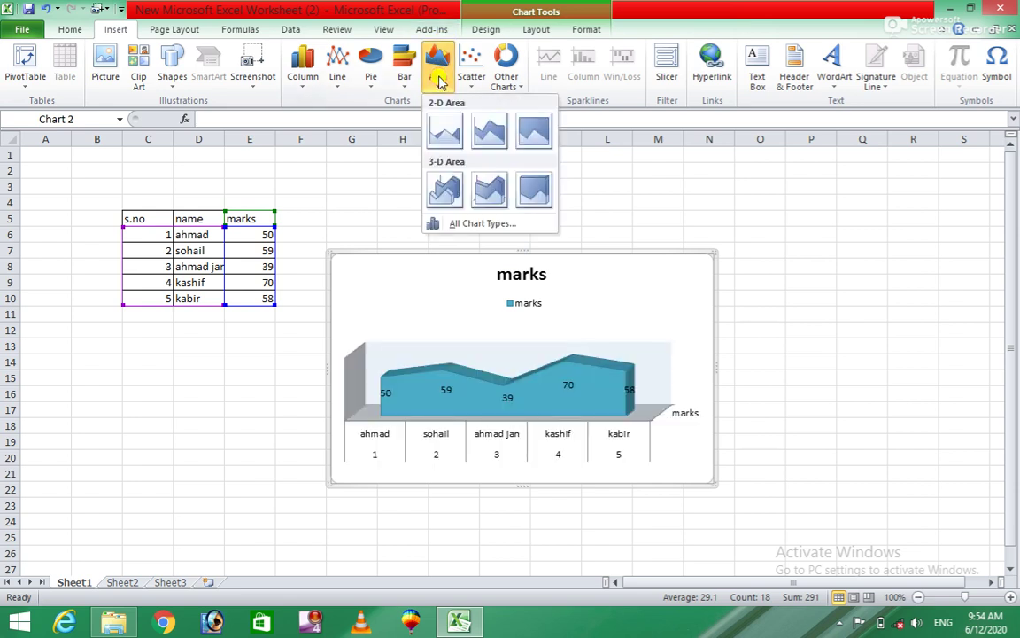
click(538, 197)
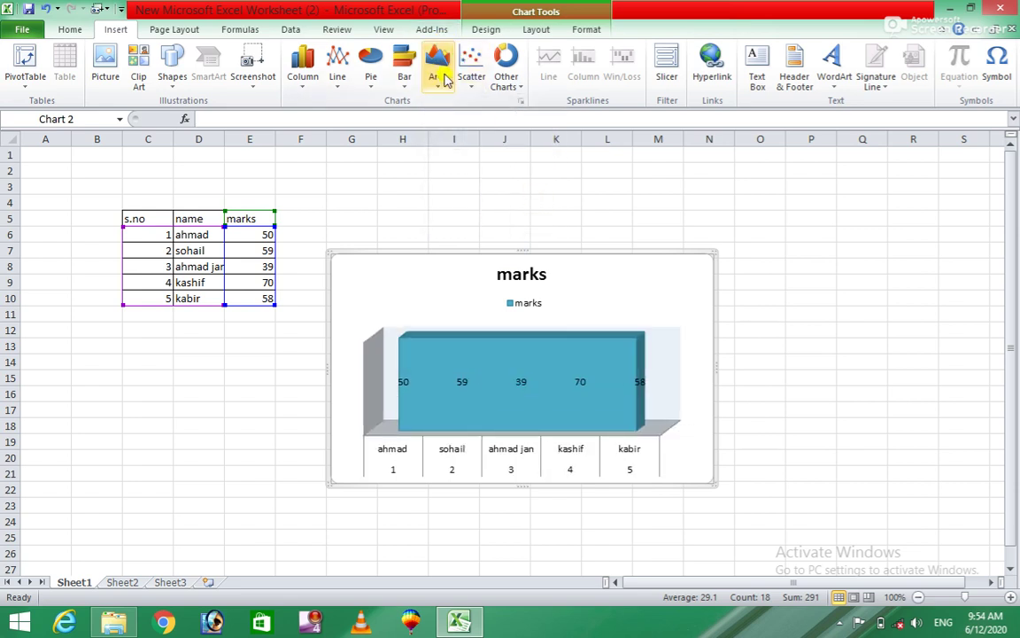
click(438, 76)
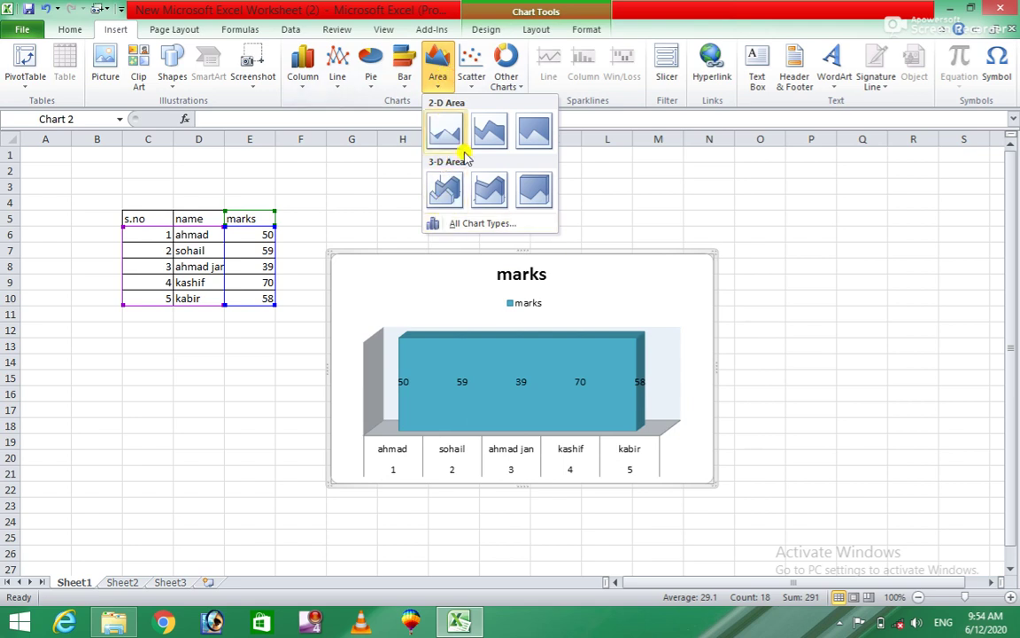
click(490, 131)
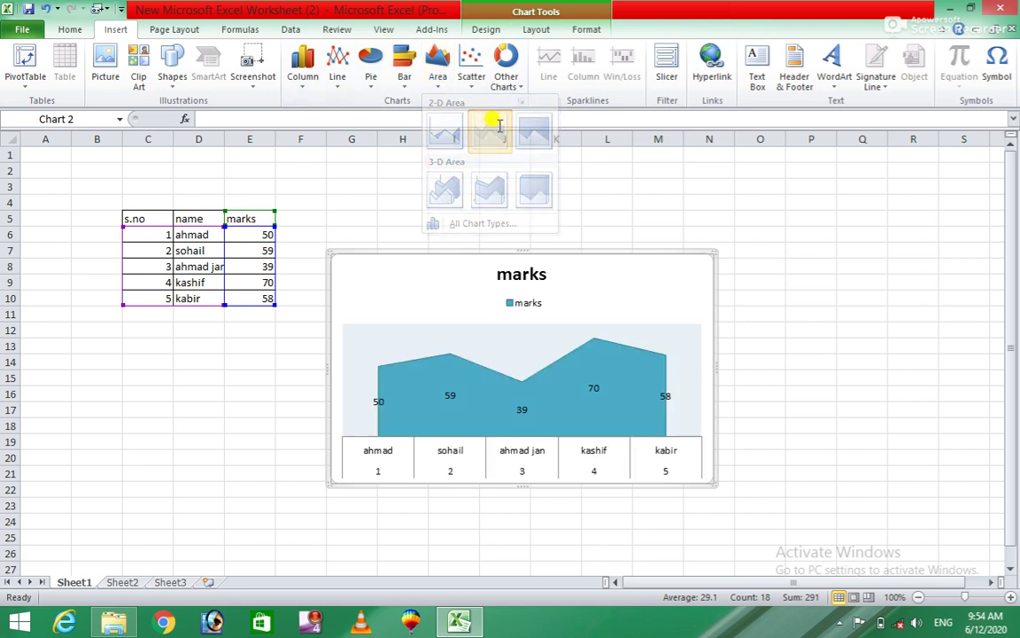
Cycle through scatter variants, ending on a scatter chart with straight lines only.
click(471, 76)
click(476, 139)
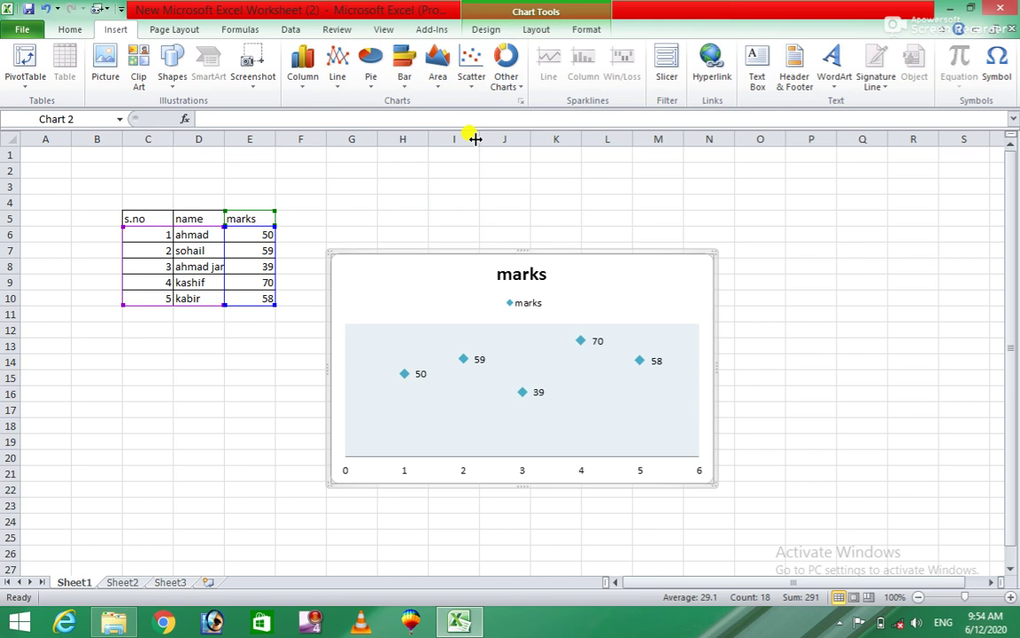
click(470, 60)
click(516, 172)
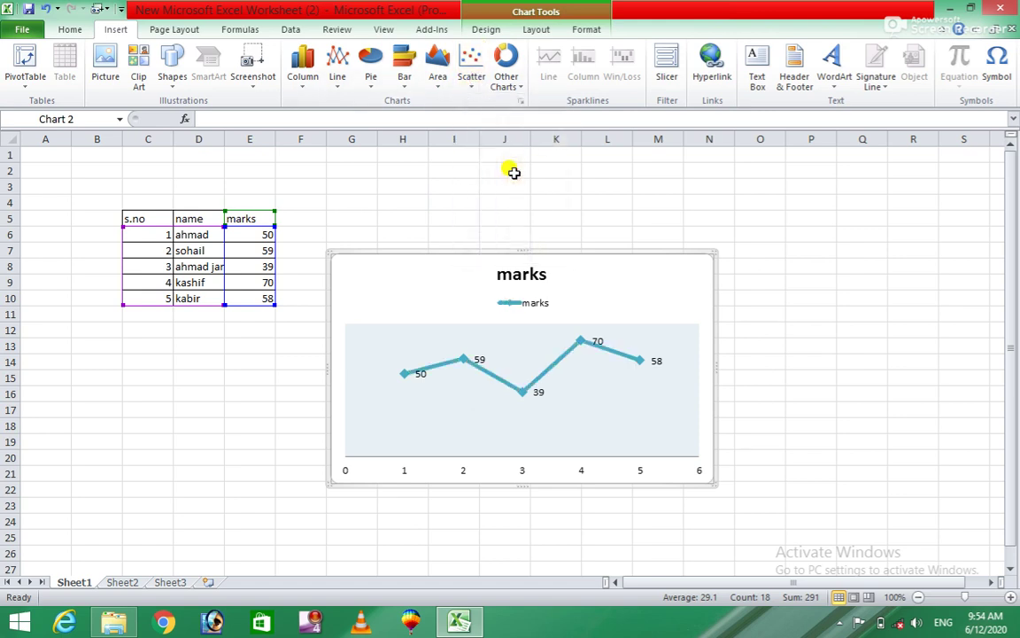
click(471, 60)
click(478, 214)
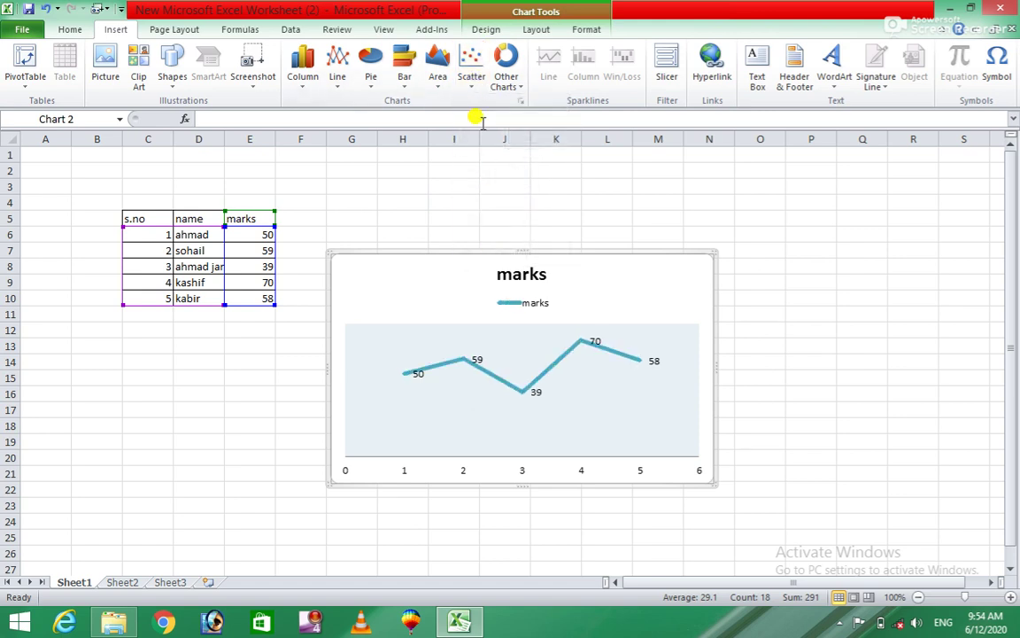
click(519, 88)
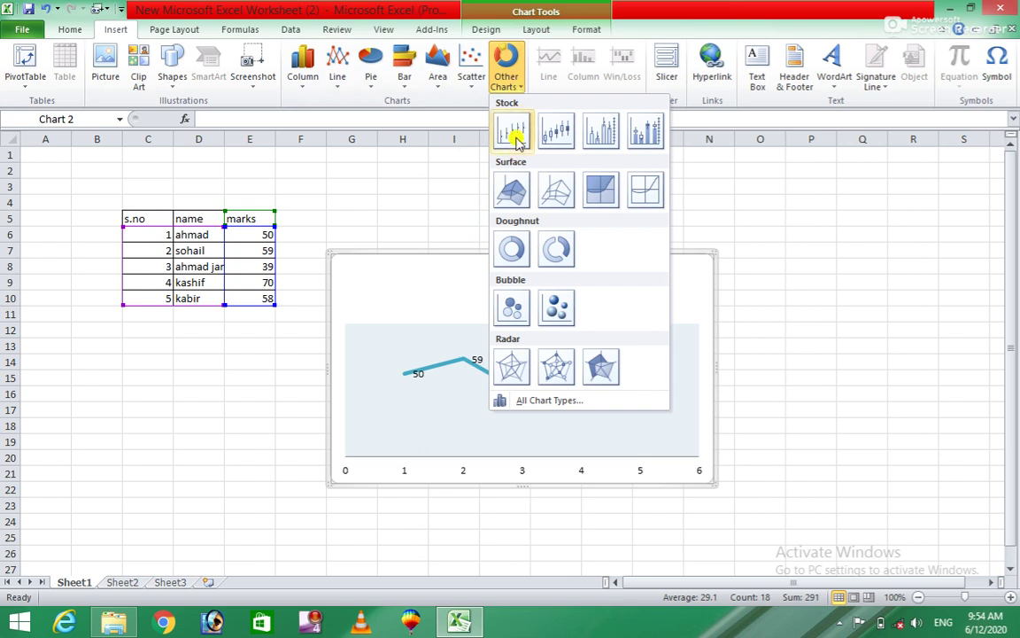
Try doughnut, 3-D bubble and filled radar charts, dismissing the stock chart notice.
click(514, 249)
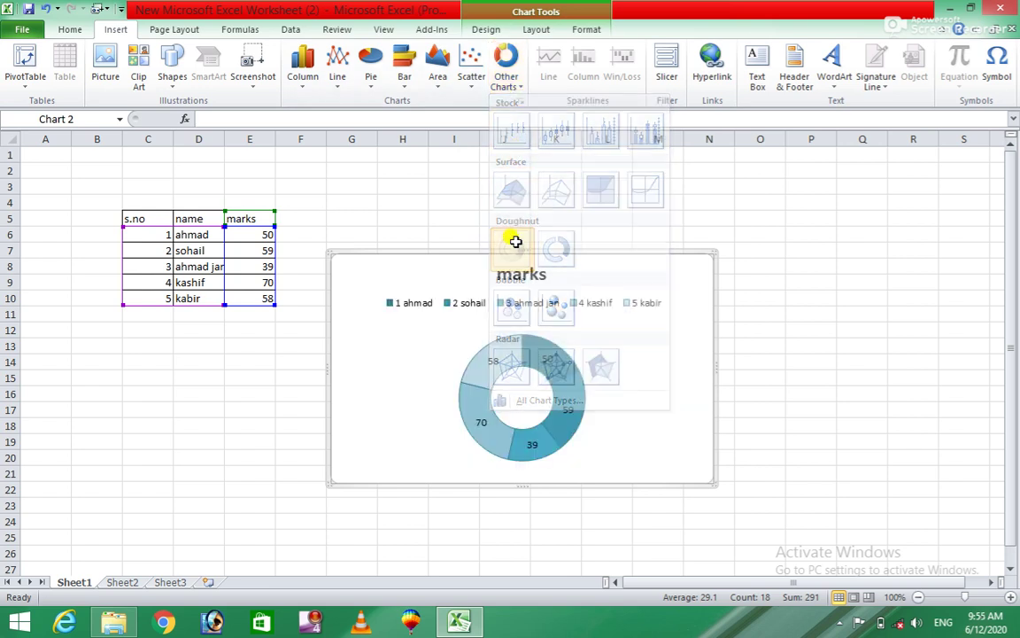
click(507, 84)
click(556, 310)
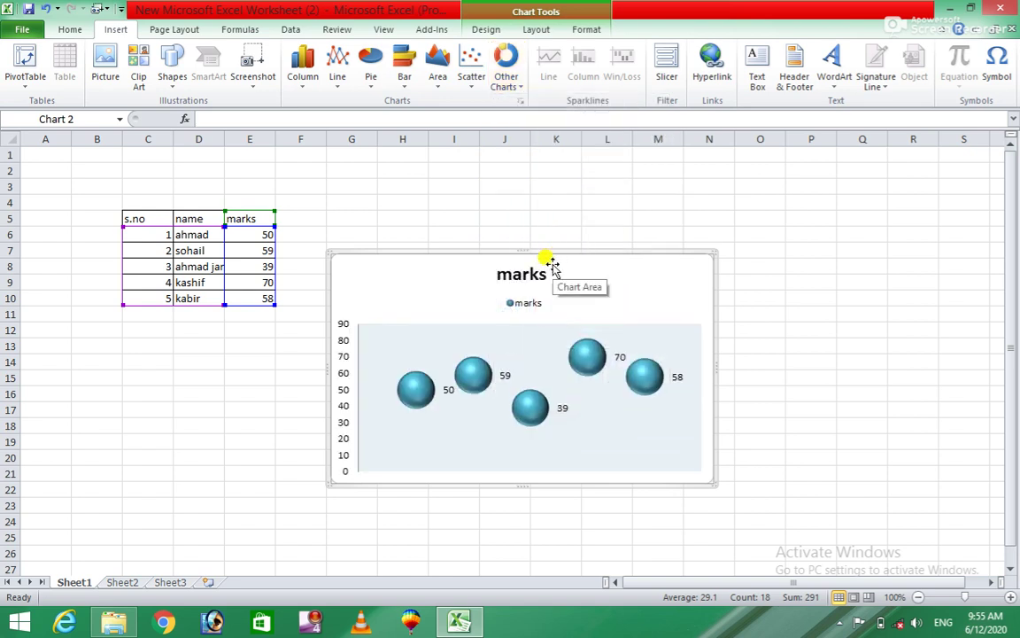
click(506, 84)
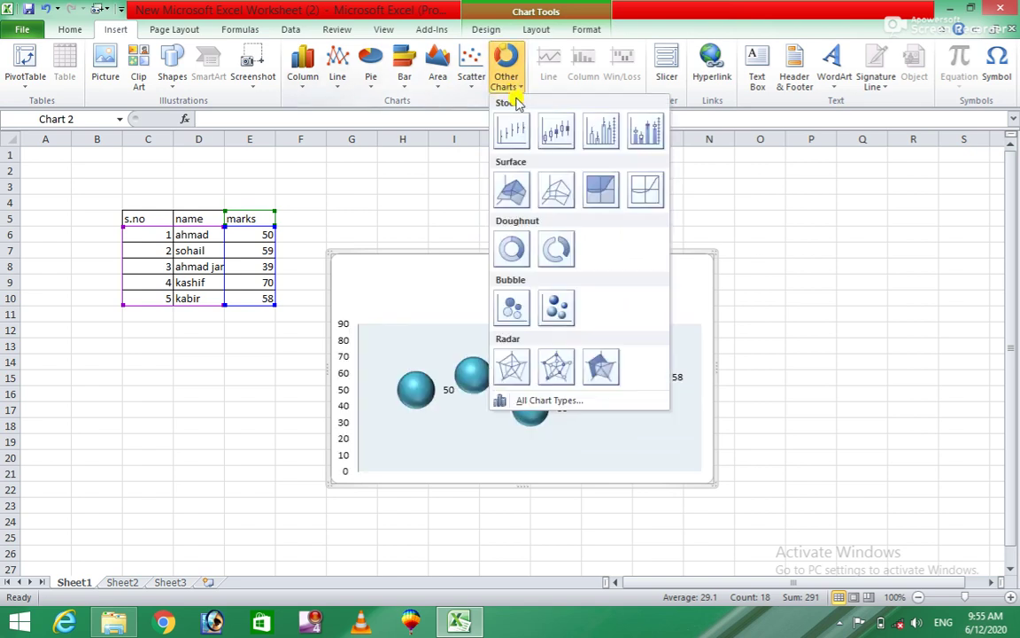
click(597, 366)
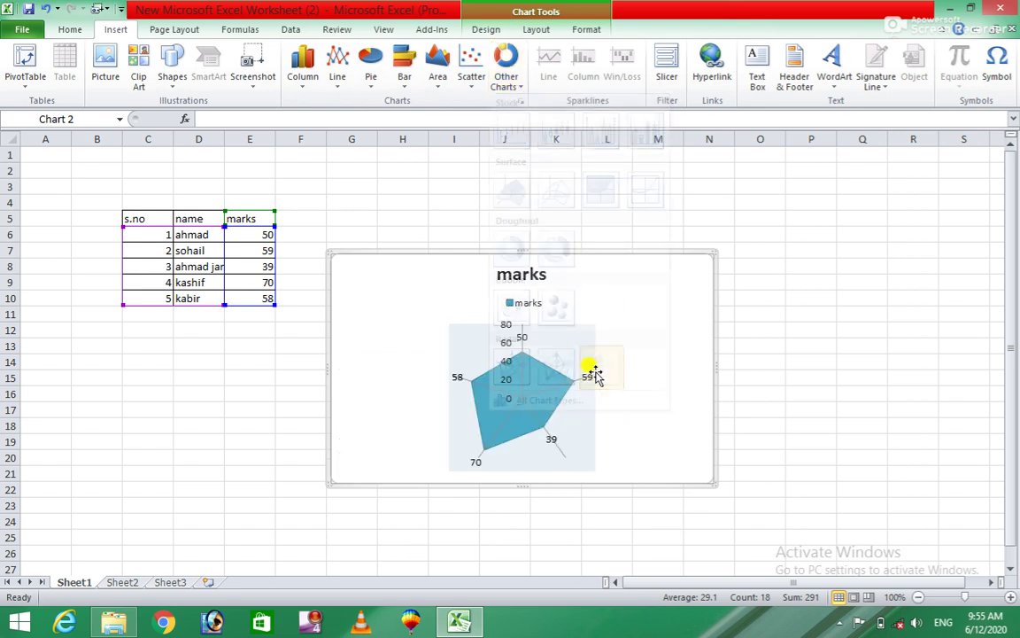
click(515, 85)
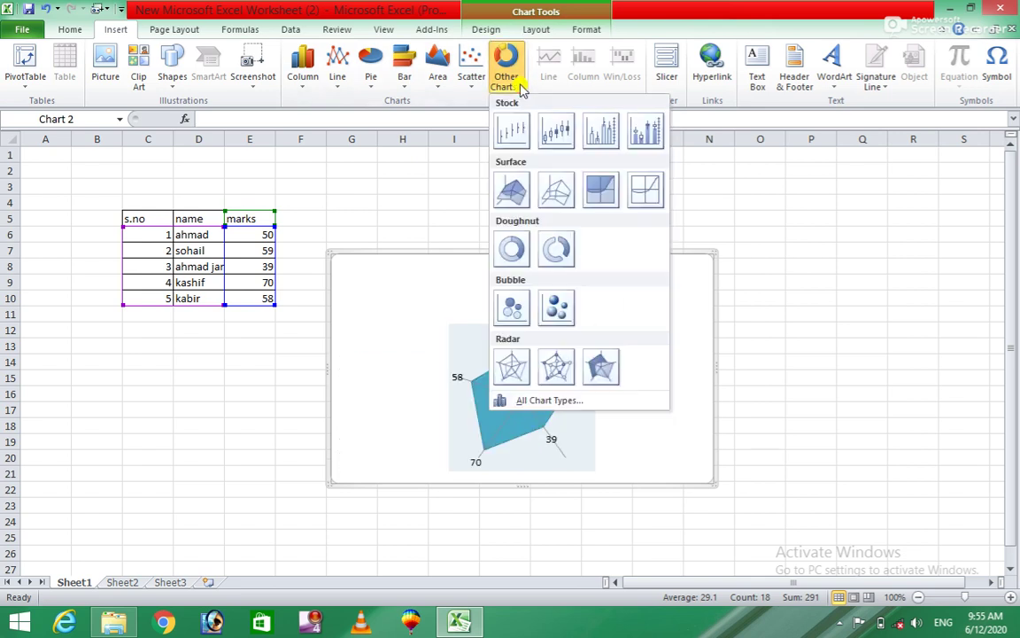
click(510, 133)
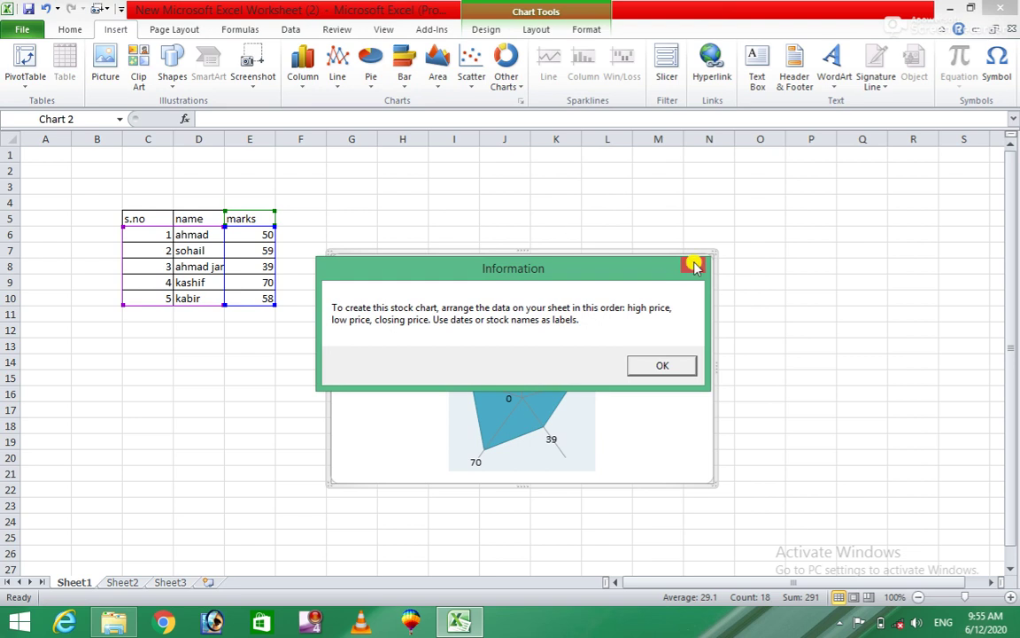
click(694, 265)
Make the marks chart a 3-D clustered column chart.
click(305, 77)
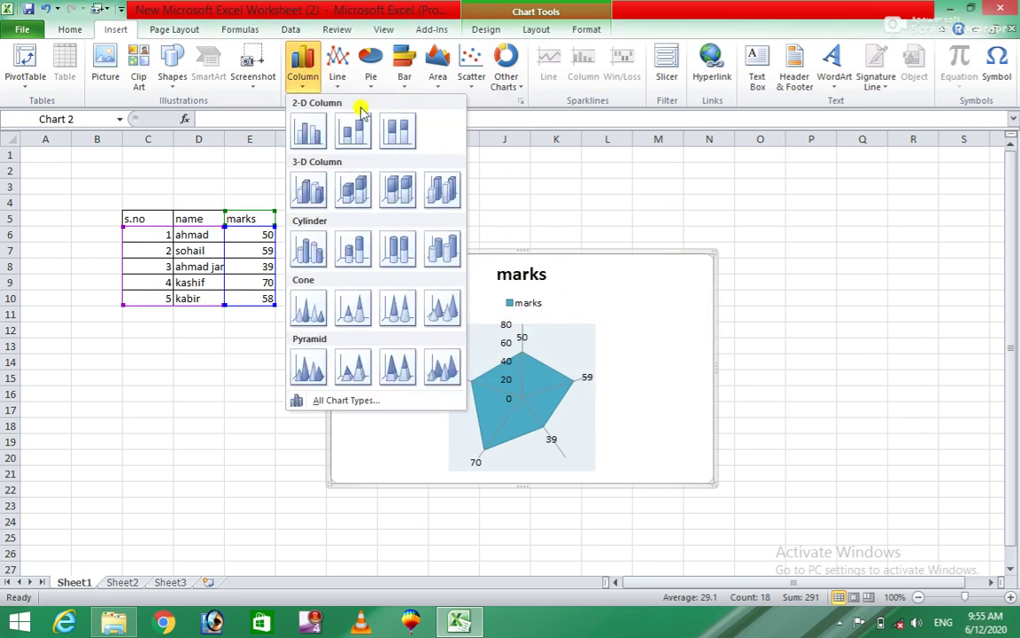
click(319, 186)
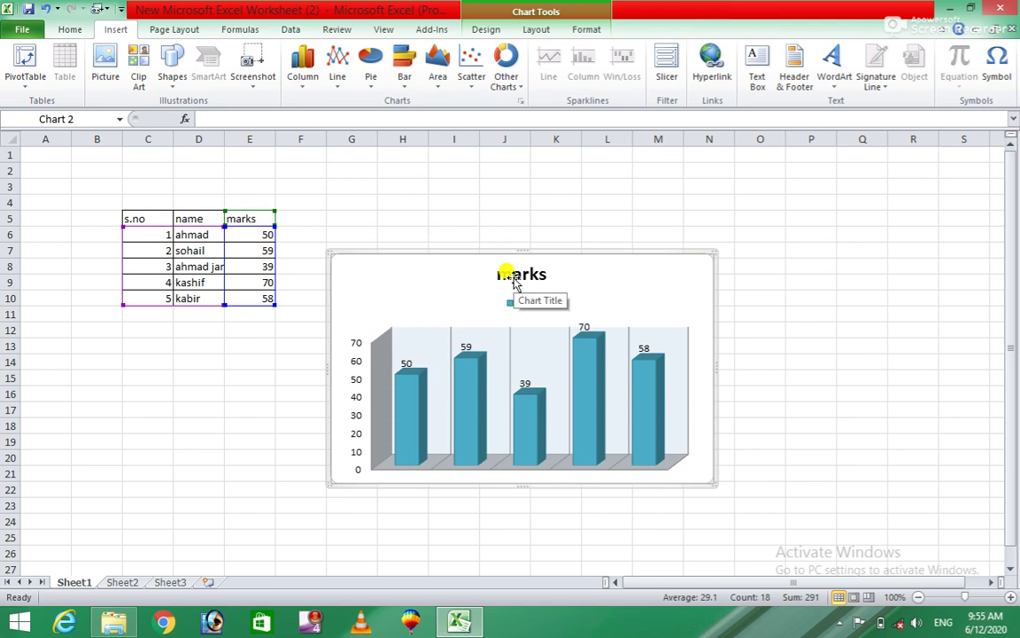
click(667, 71)
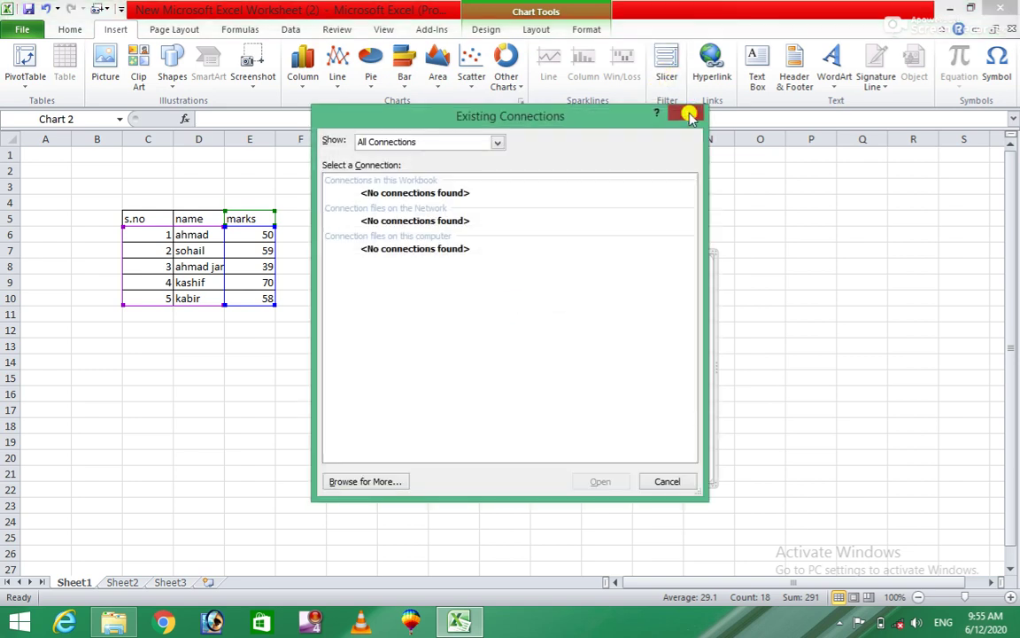
Close Existing Connections to show the bordered marks table beside the blue 3-D column chart.
click(689, 116)
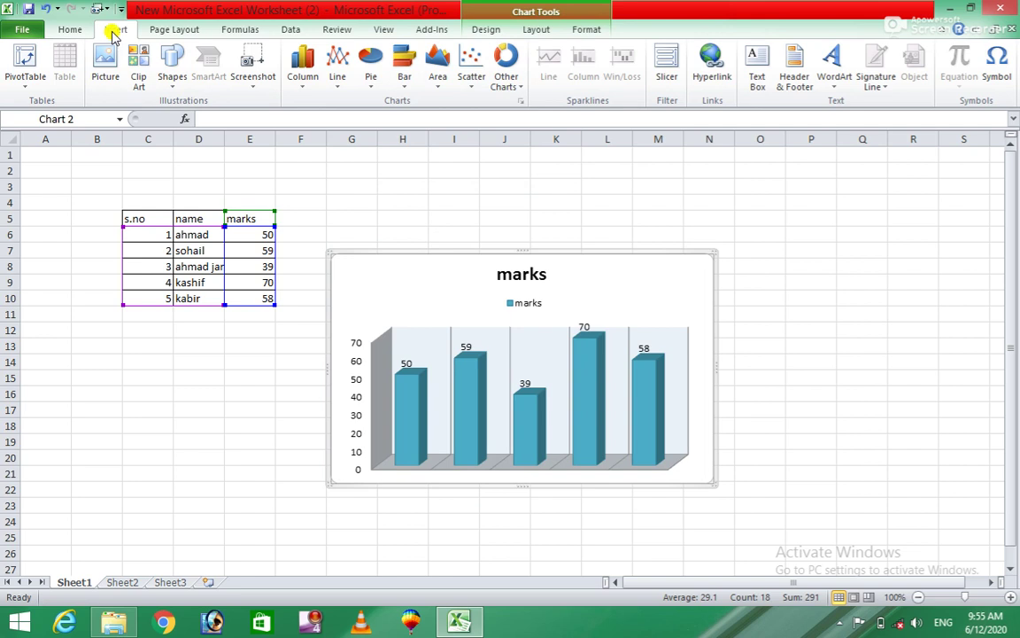
click(170, 29)
click(119, 29)
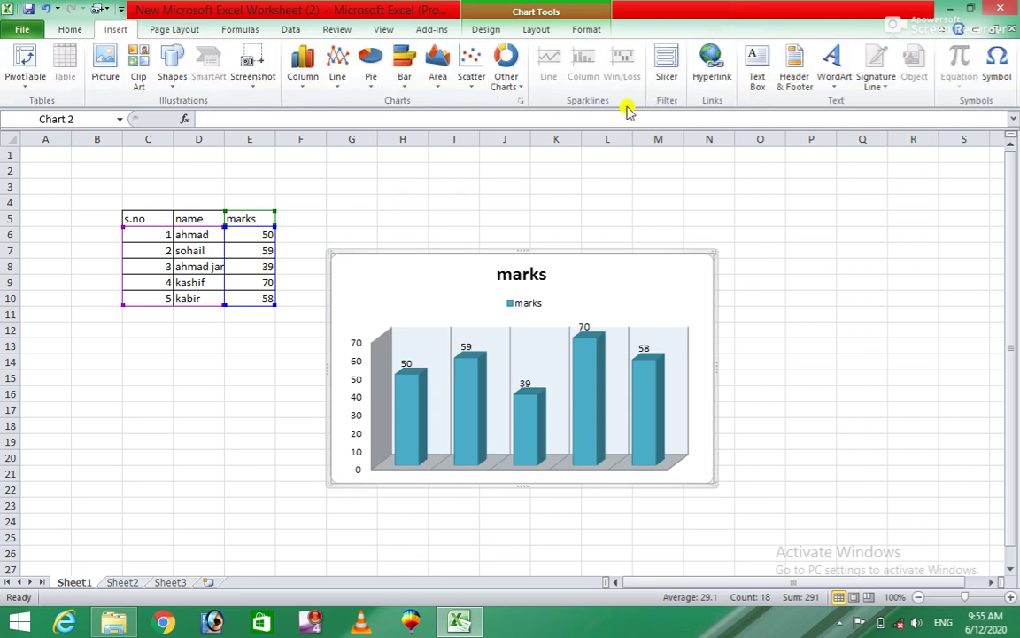